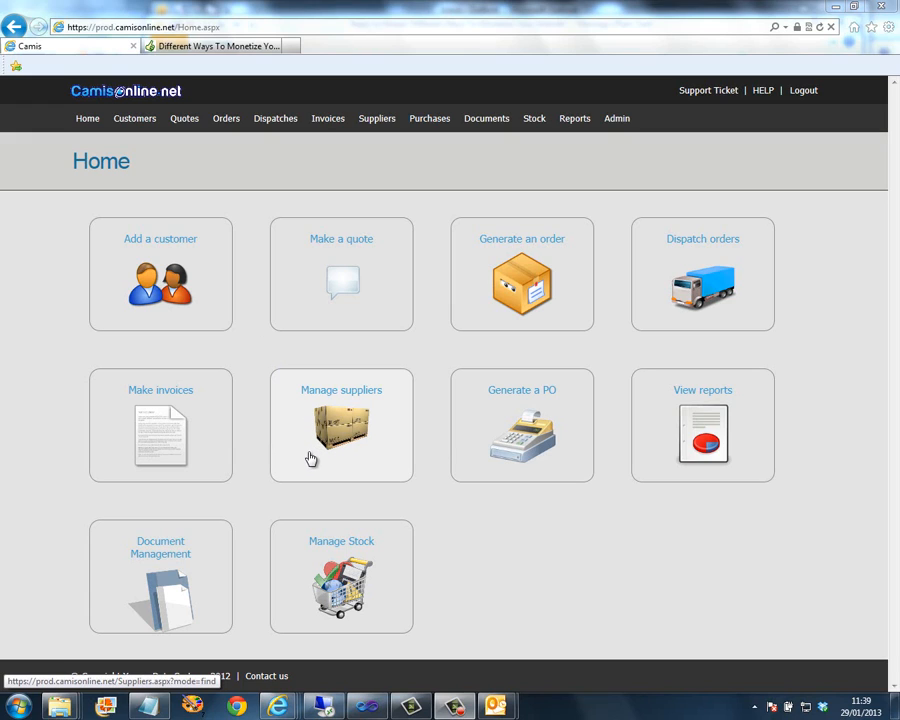
- Open the Suppliers page in Find mode through the Manage suppliers tile
left_click(362, 124)
left_click(366, 390)
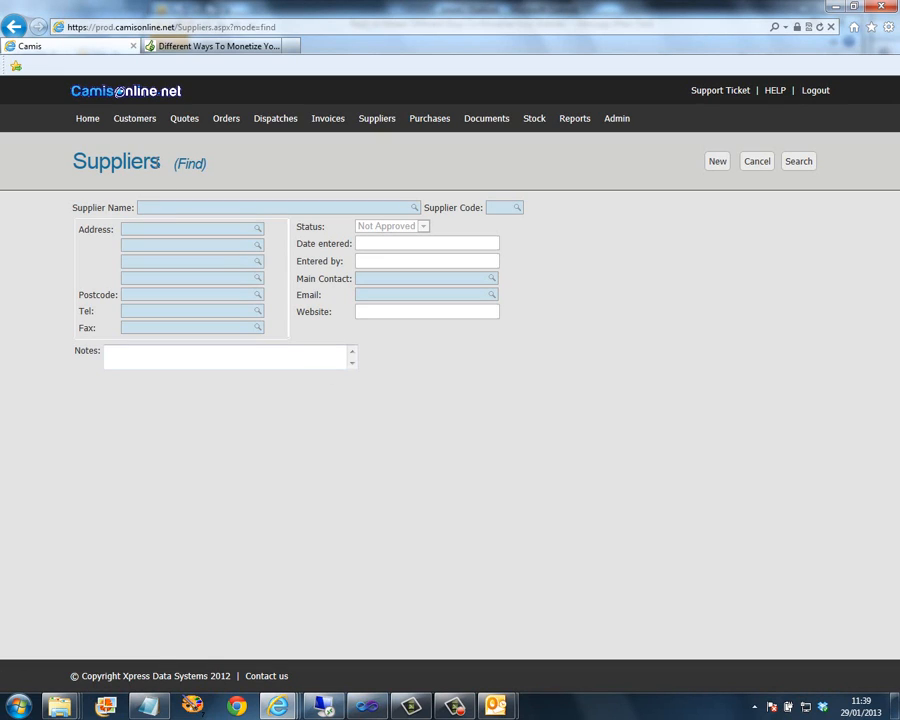
- Search suppliers for 'a' and change Sam's Sausages' address from 18 to 20 Sausage Street
left_click(181, 208)
type("a")
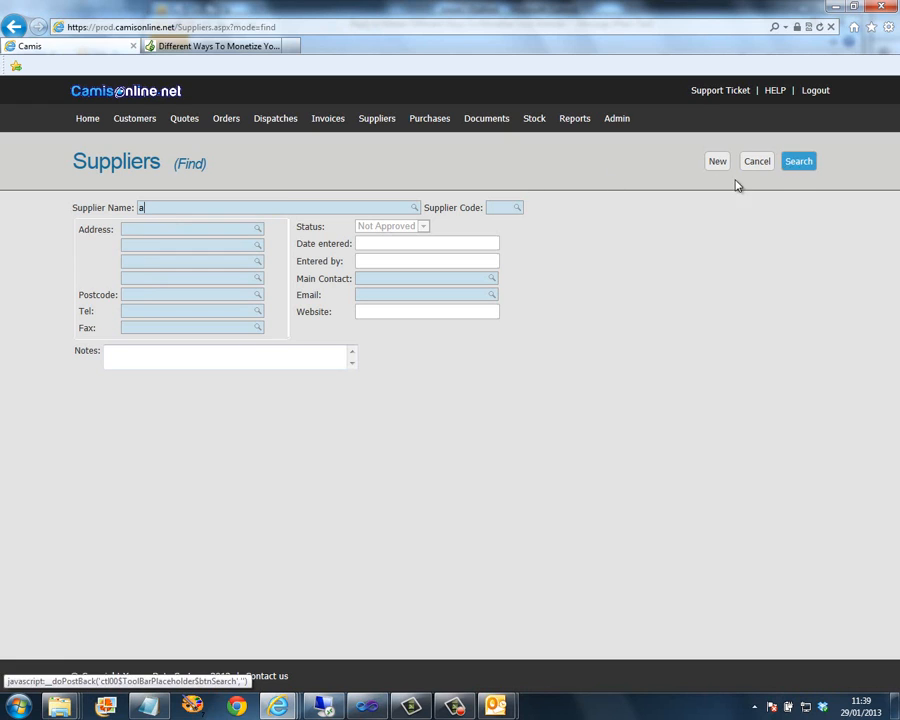
key("Return")
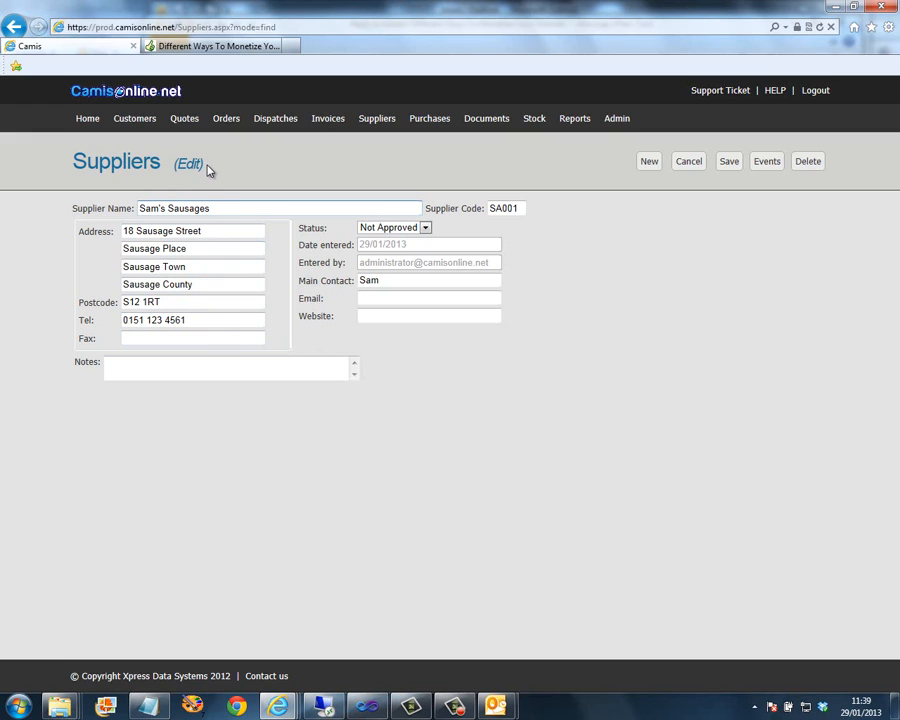
left_click_drag(133, 231, 115, 231)
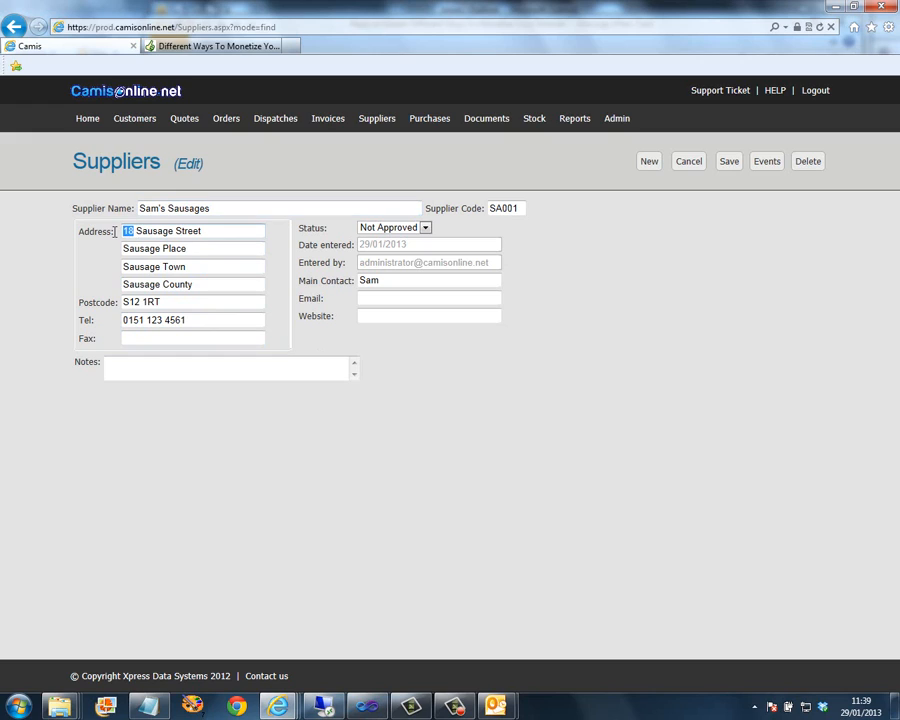
type("20")
left_click(728, 163)
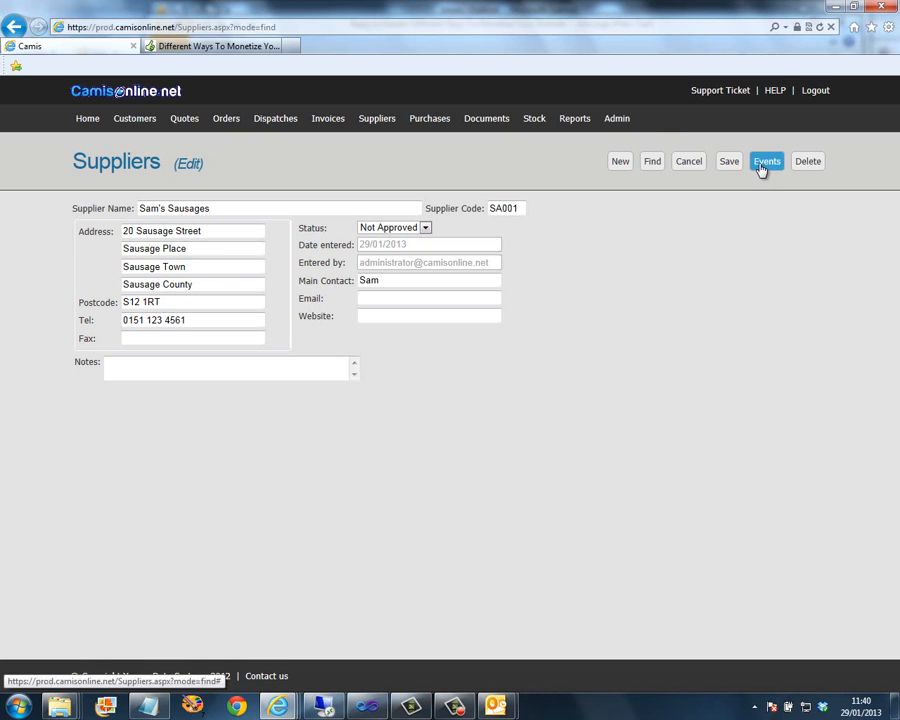
- Log a telephone event with the contact's name and the note 'Customer called to inform us of their new address'
left_click(764, 163)
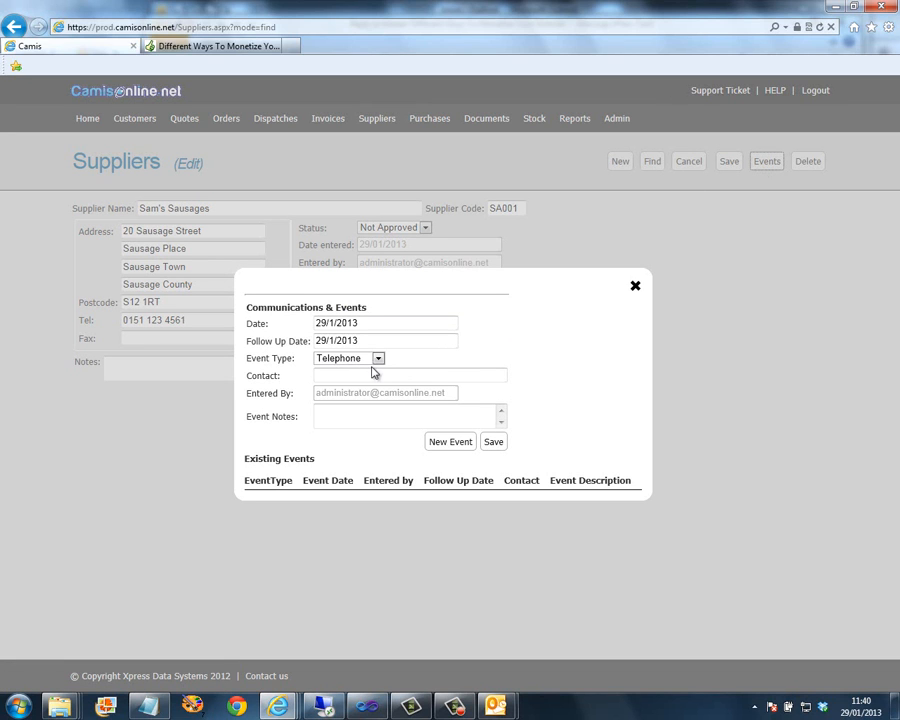
left_click(334, 377)
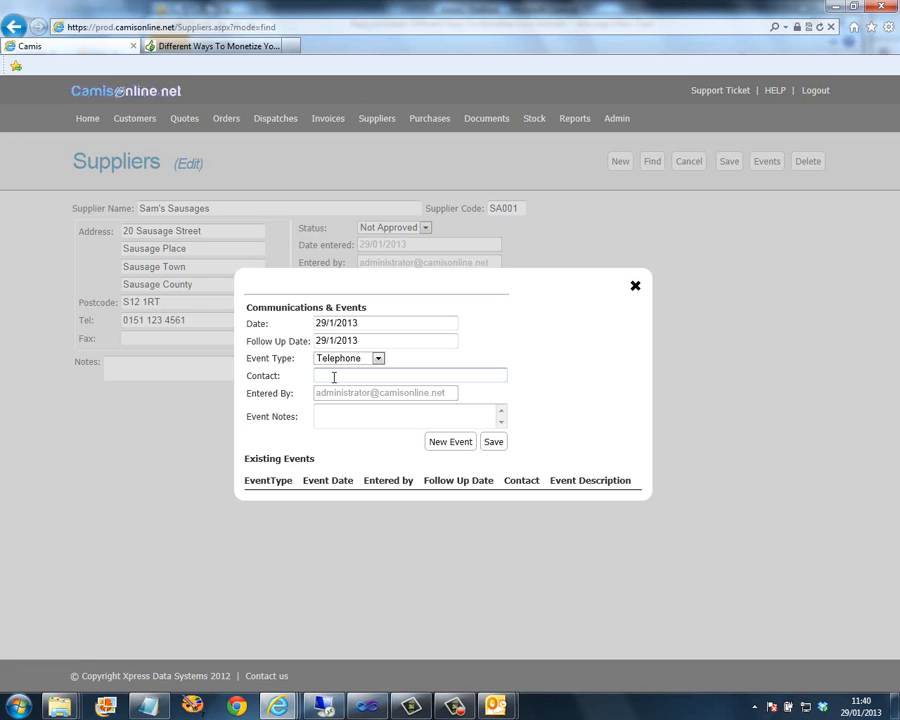
type("Sam")
key("Tab")
type("Customer c")
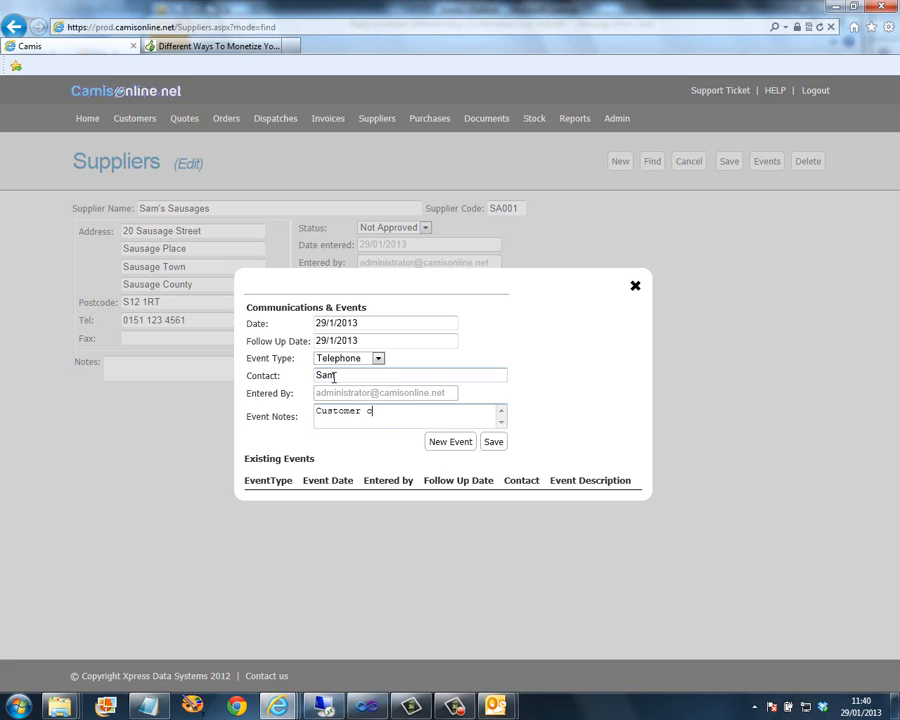
type("alled to inform us of the")
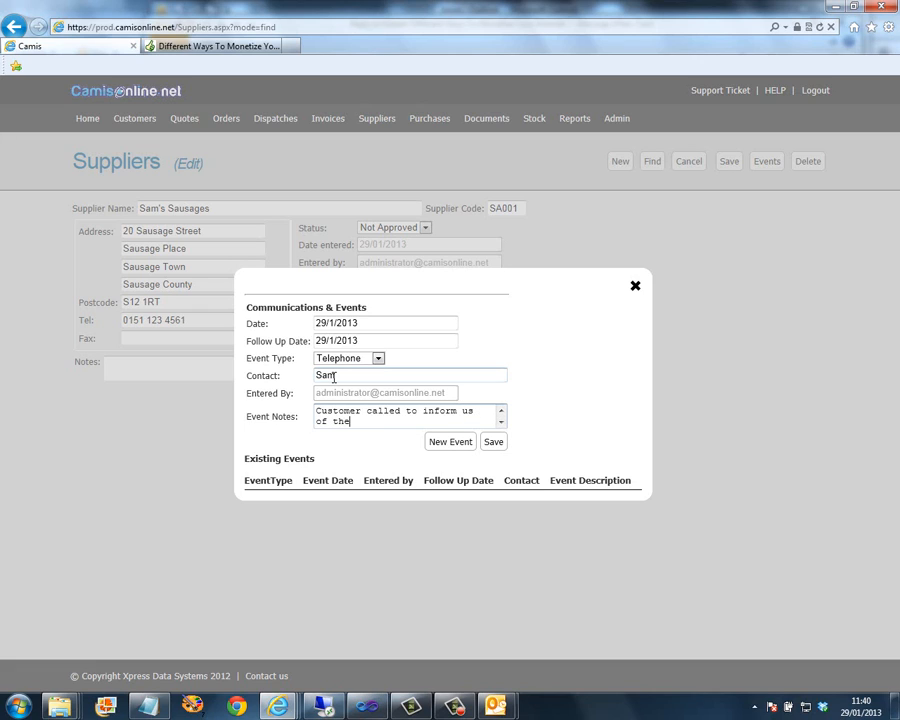
type("ir new address")
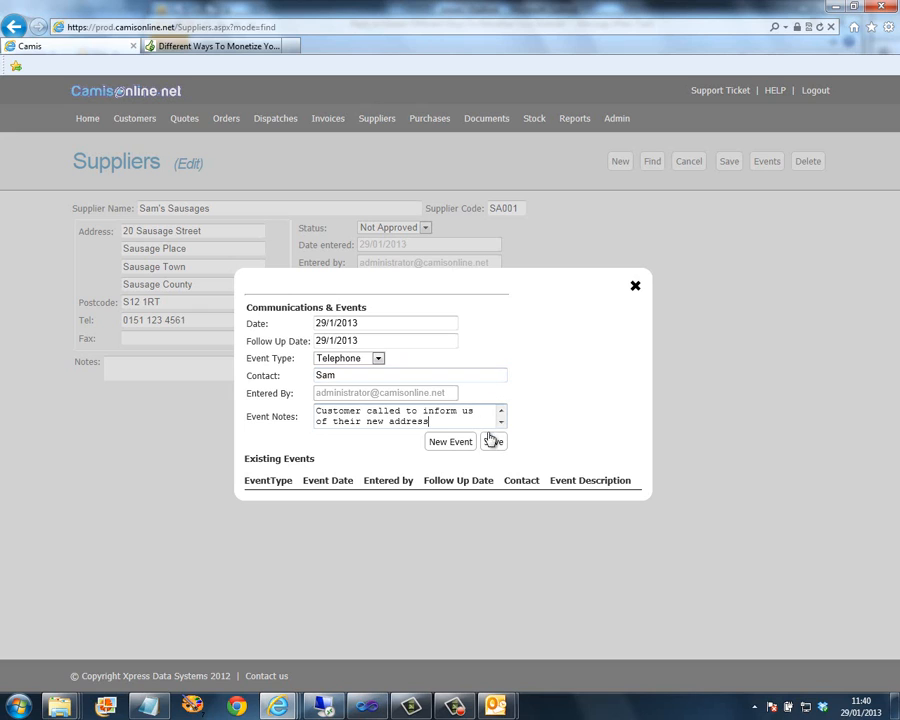
left_click(493, 442)
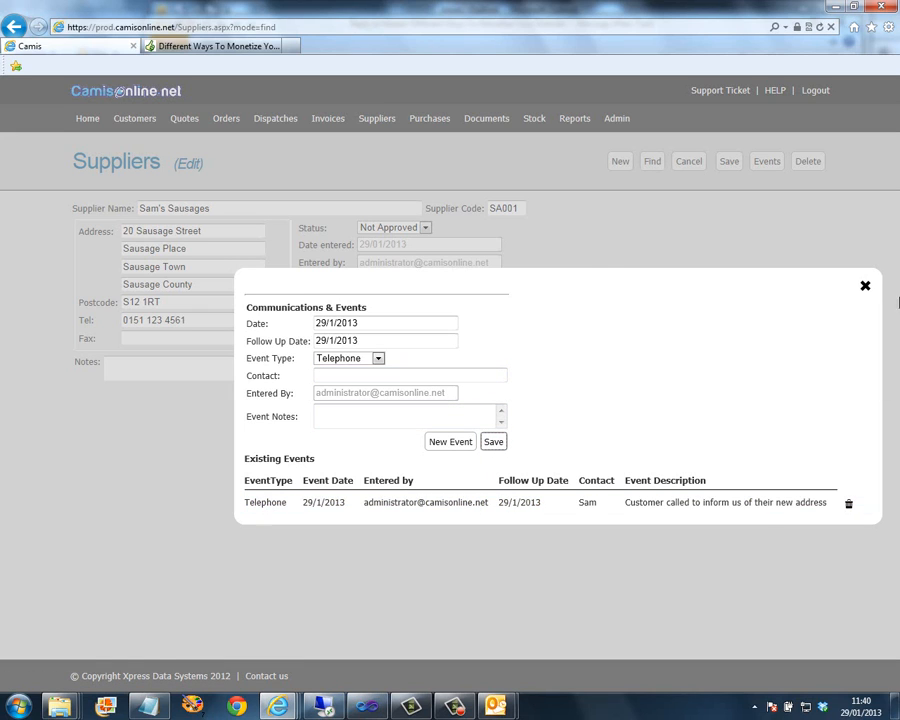
left_click(866, 289)
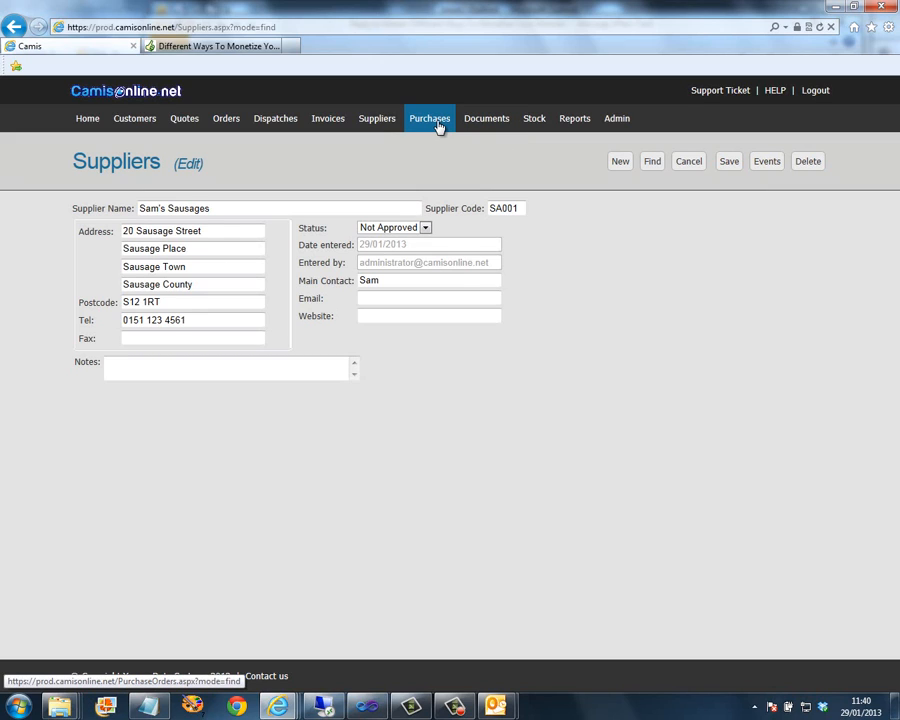
- Start a new supplier named Peter's Pie and fill in its four address lines
left_click(621, 163)
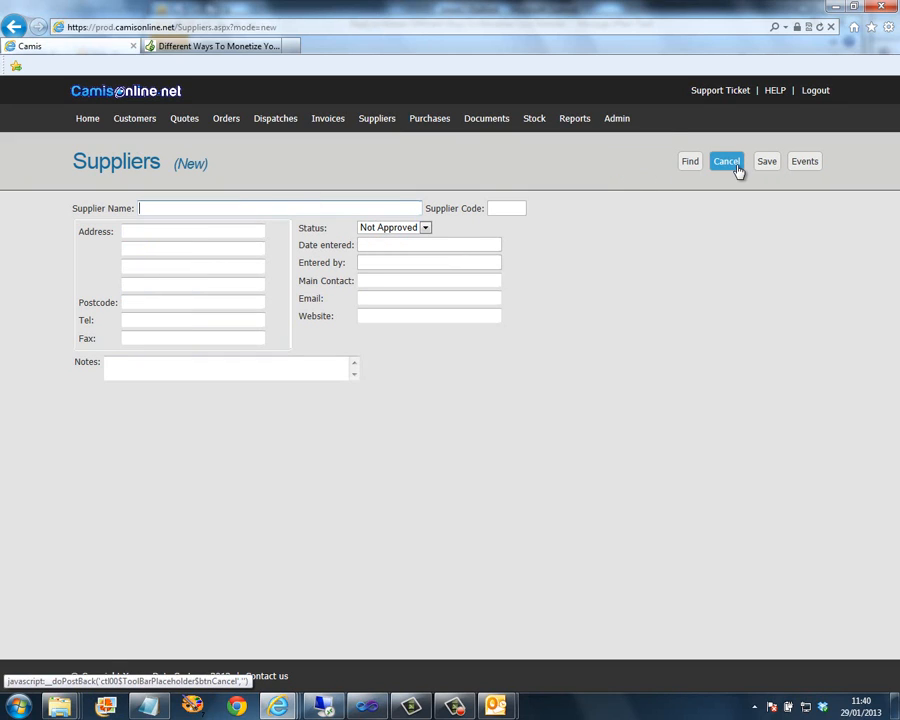
type("Peter's Pies")
key("Tab")
type("12 ")
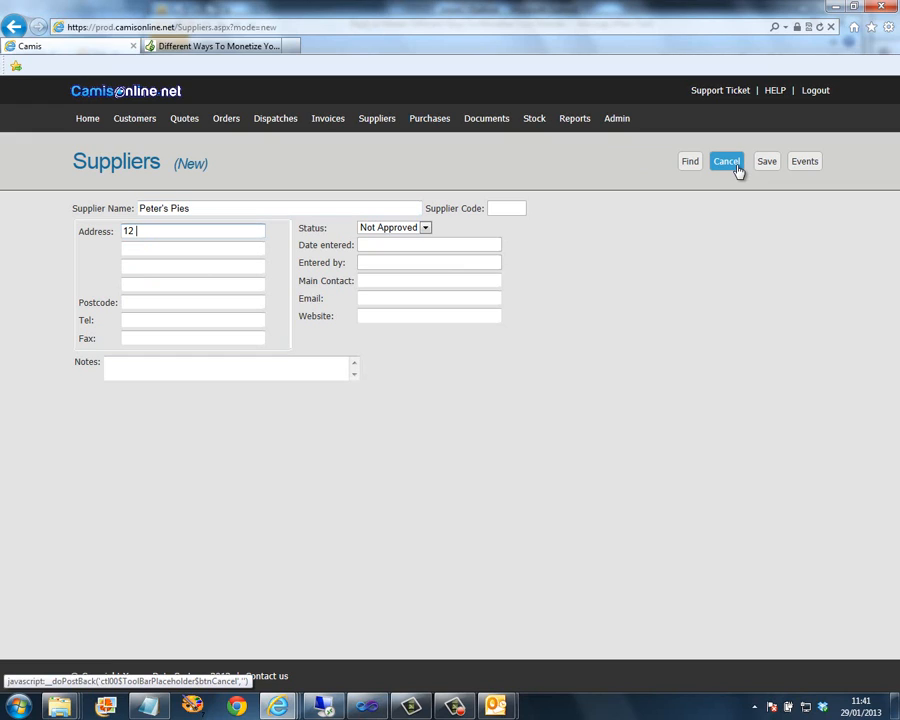
type("anytown")
key("Tab")
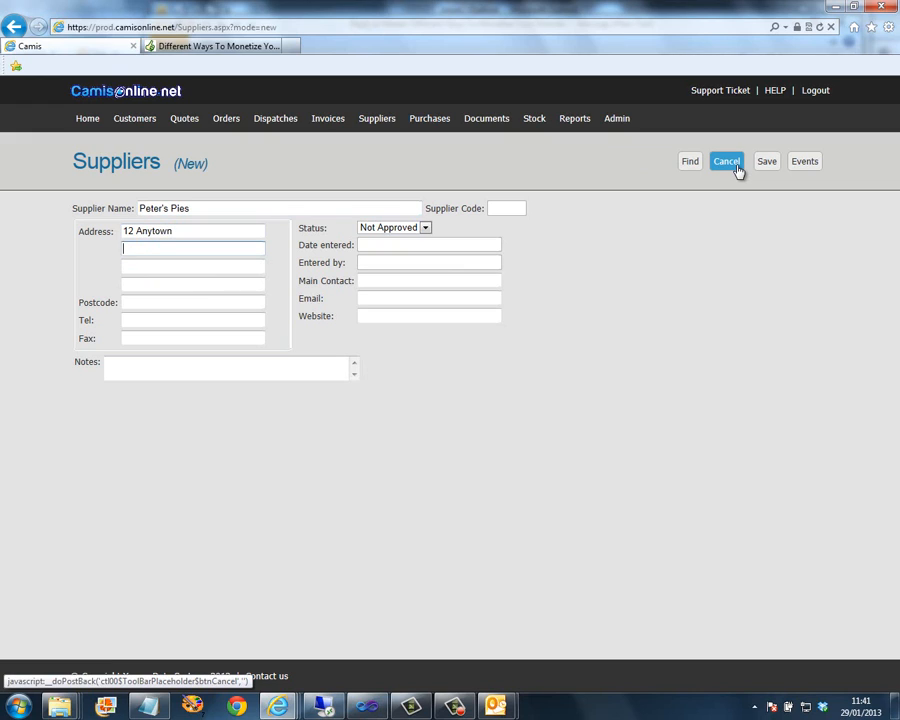
type("anystreet")
key("Tab")
type("Anyplace")
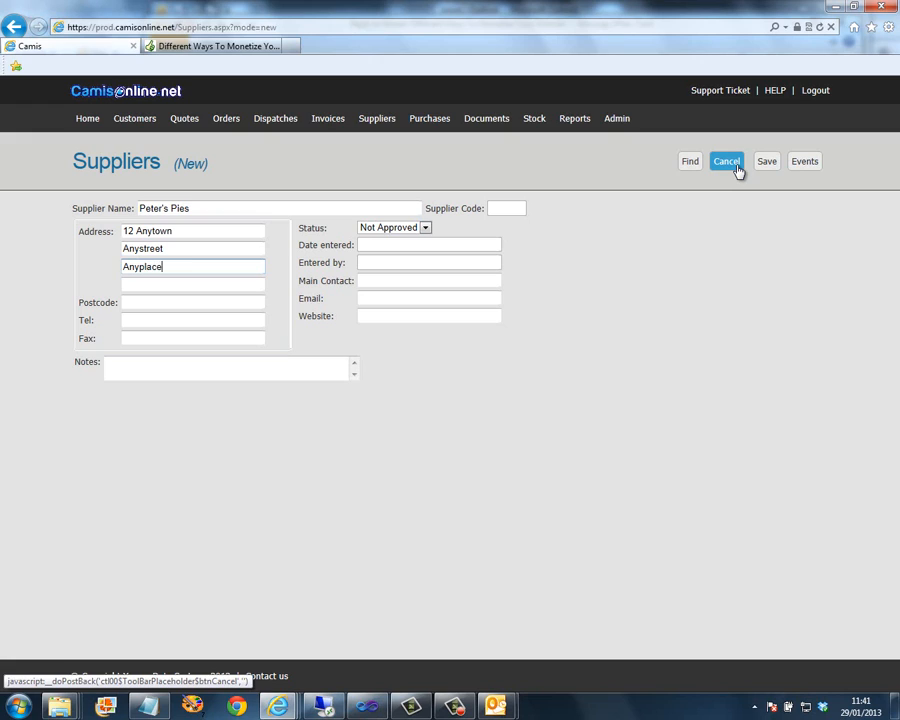
key("Tab")
type("An")
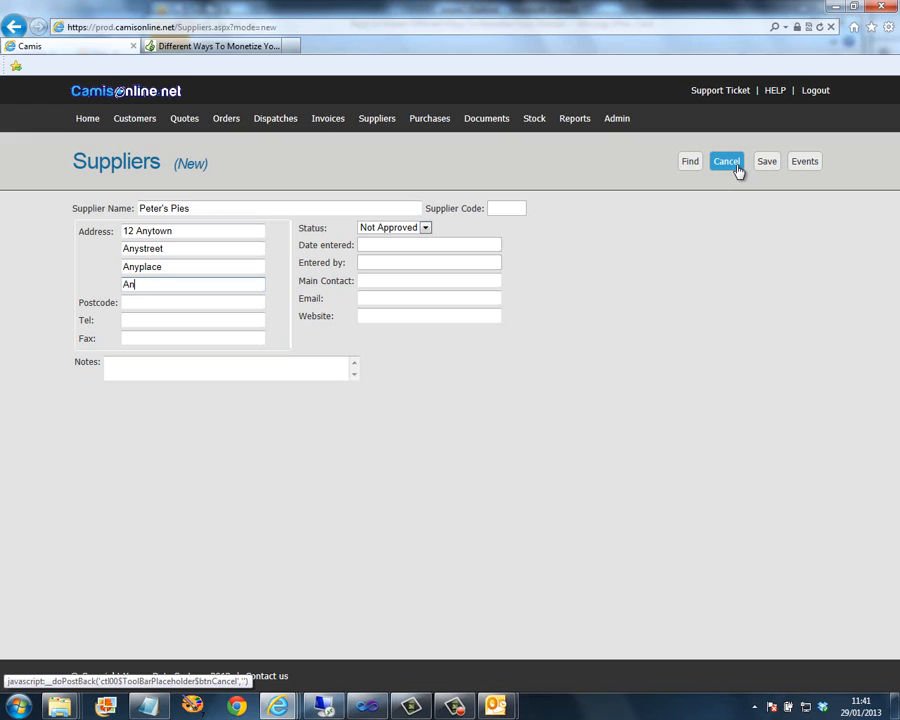
type("ywhere")
- Add the postcode, telephone number and main contact name, and save the supplier as PE001
key("Tab")
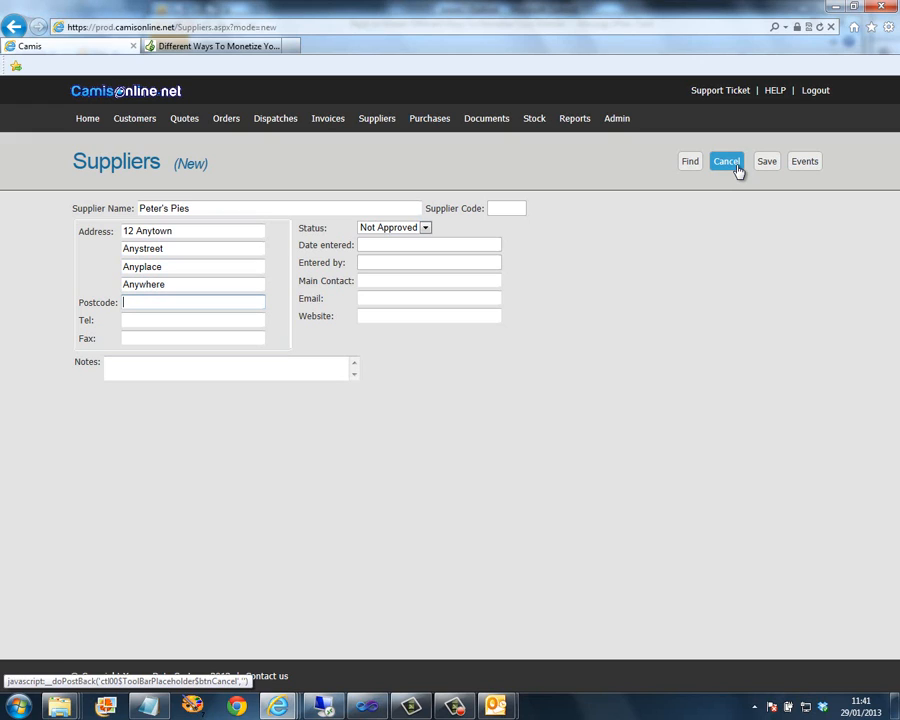
key("Tab")
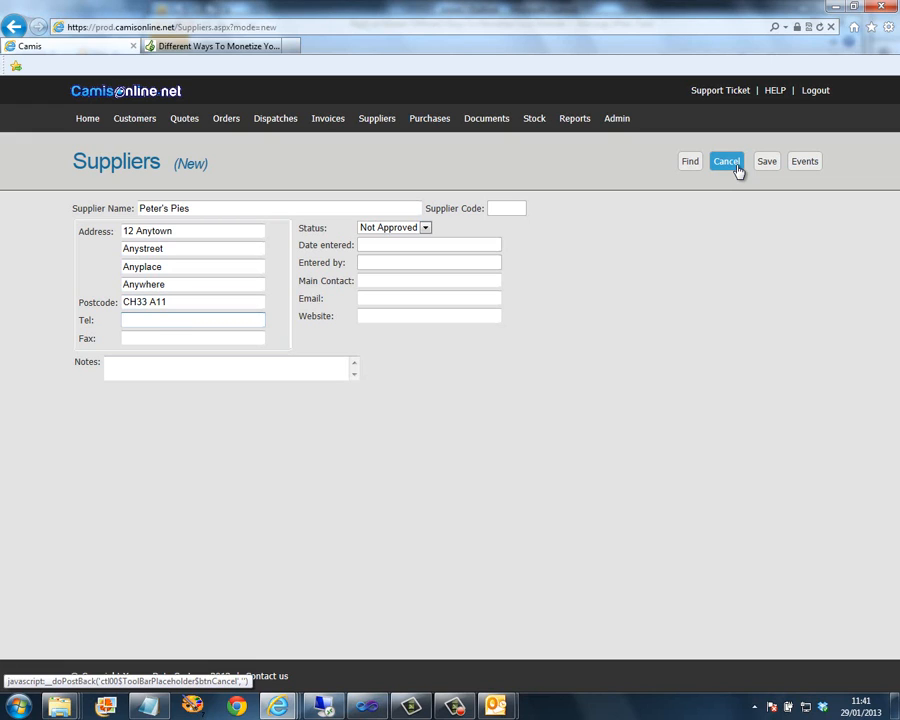
left_click(378, 280)
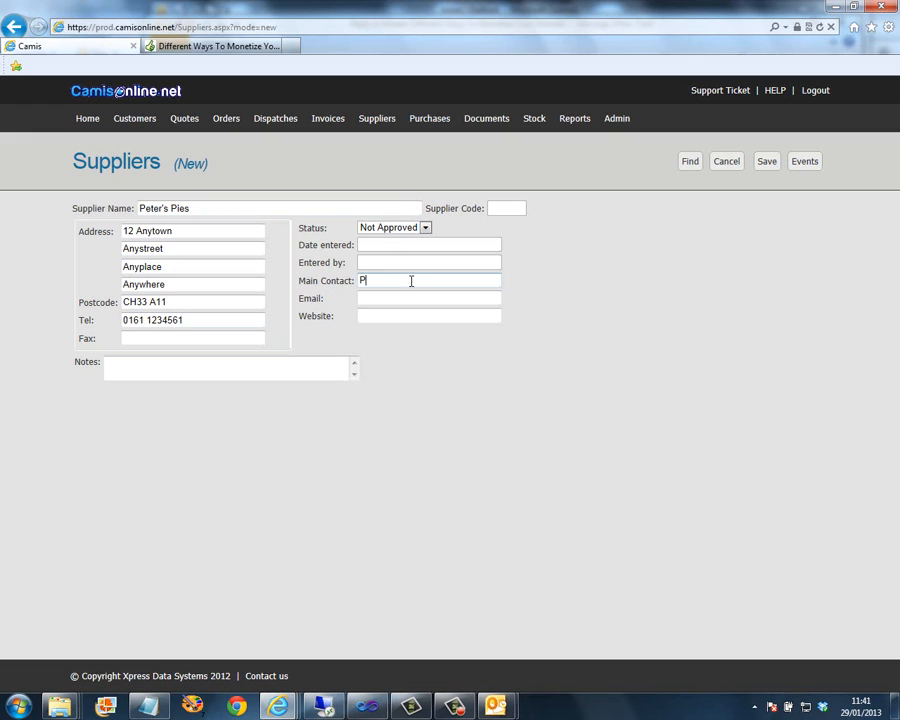
type("Peter")
left_click(768, 166)
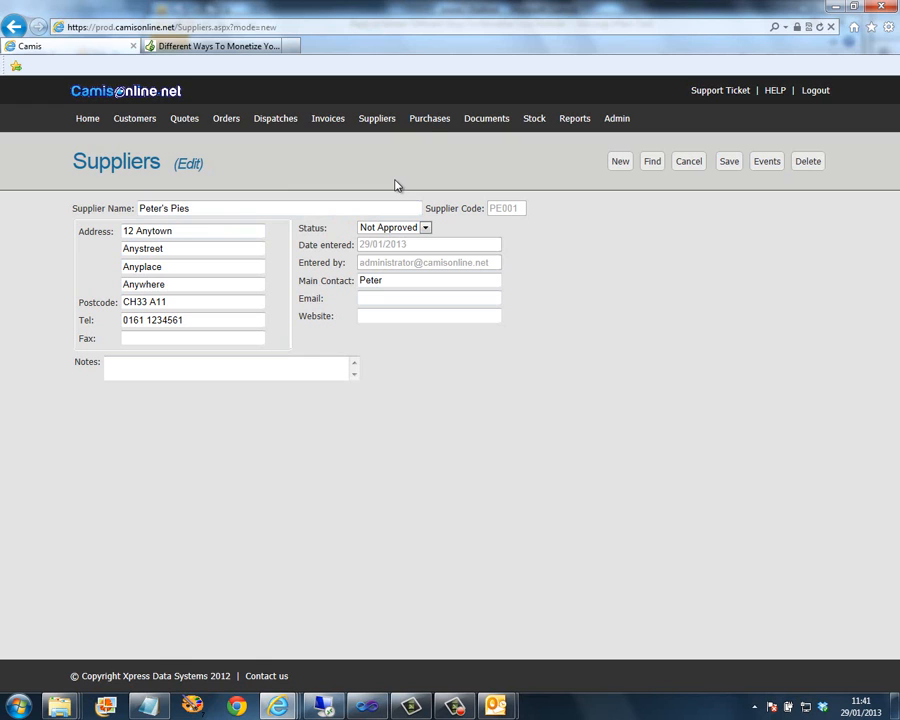
- Search purchase orders for '10', preview matches 1001 and 1002, and close the list on 1002
left_click(428, 120)
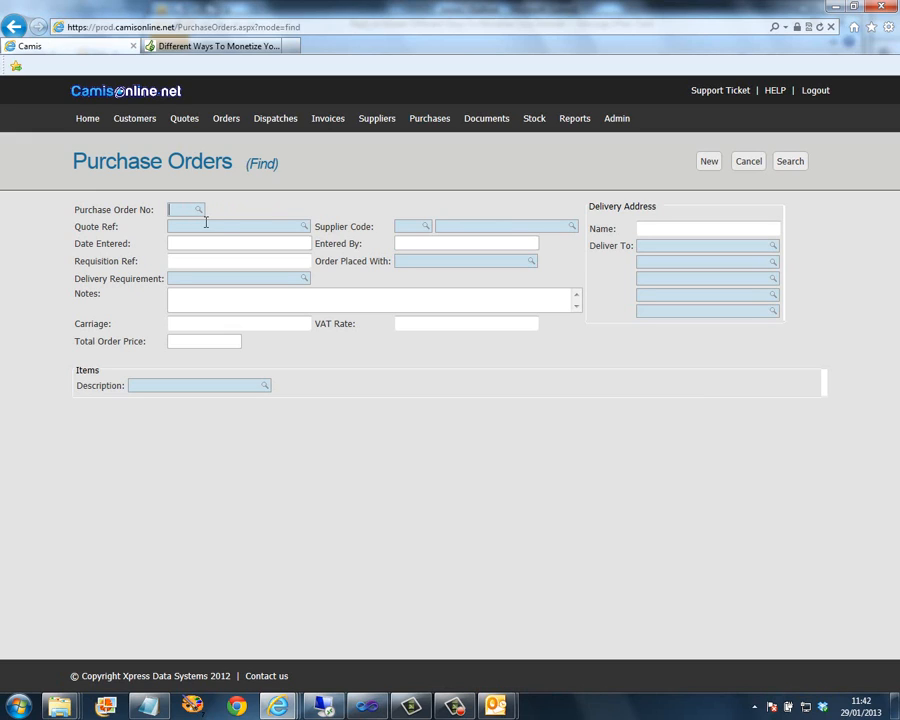
type("10")
key("Return")
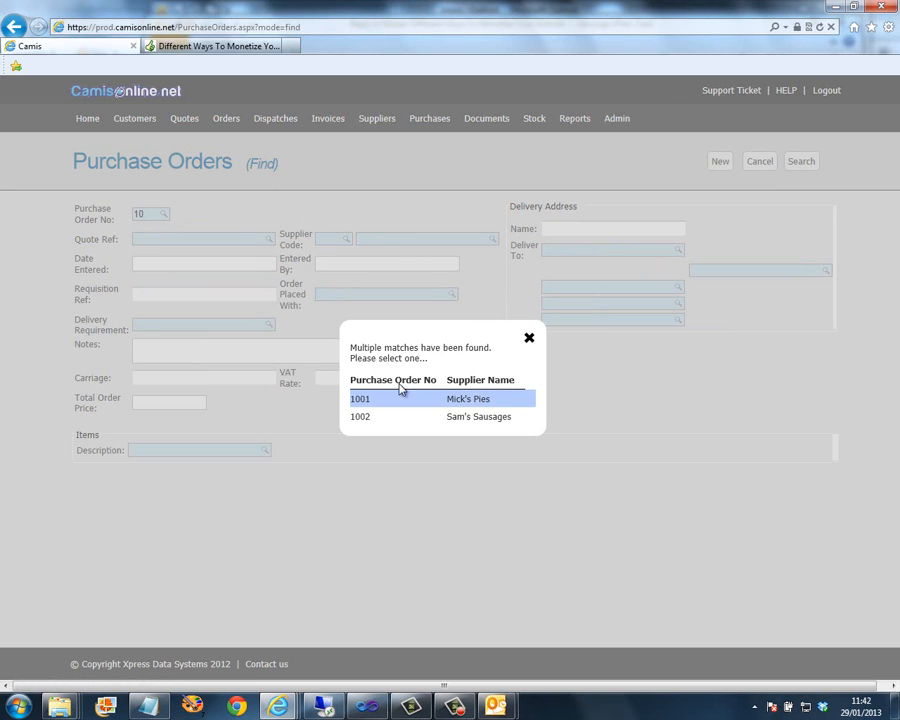
left_click(487, 404)
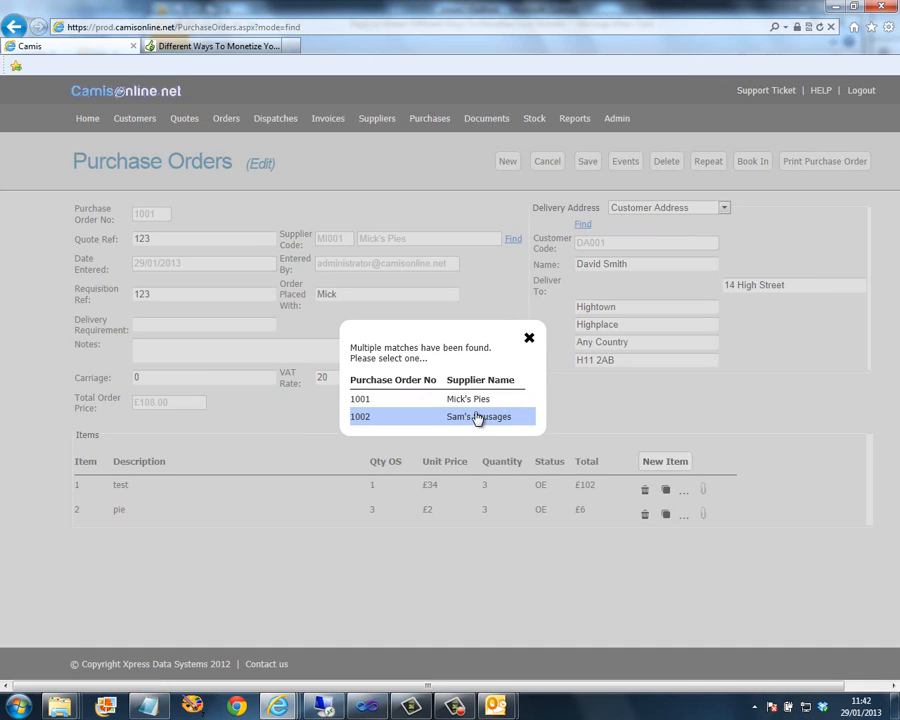
left_click(472, 420)
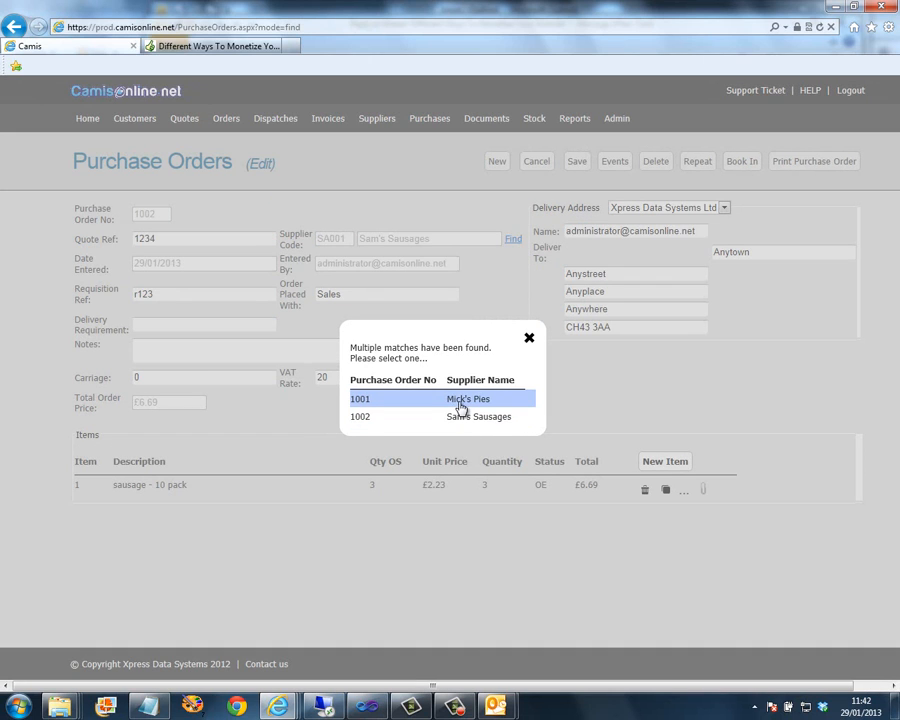
left_click(460, 402)
left_click(460, 418)
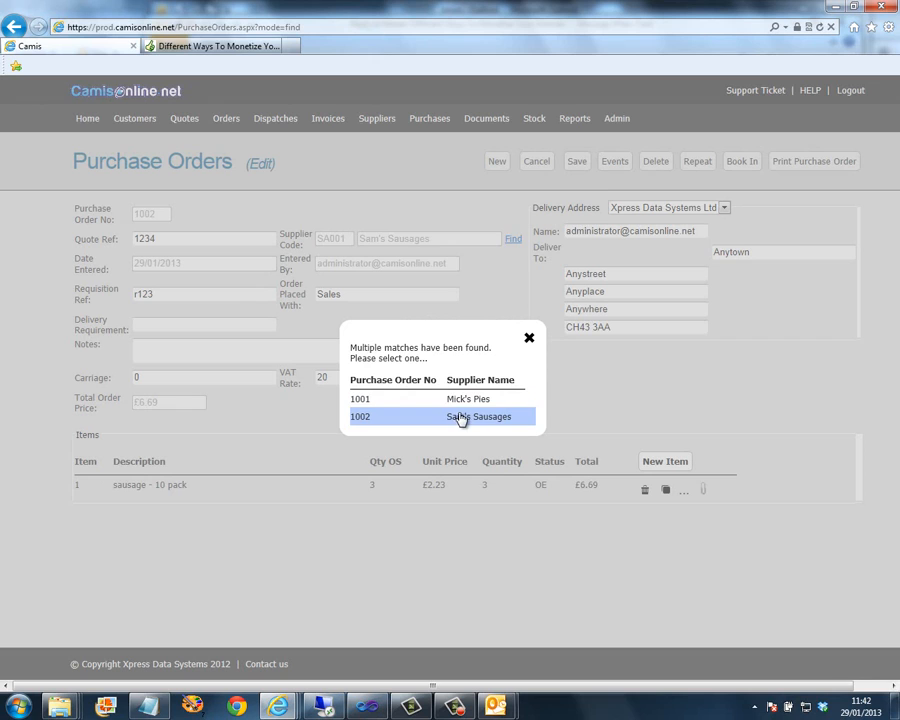
left_click(530, 339)
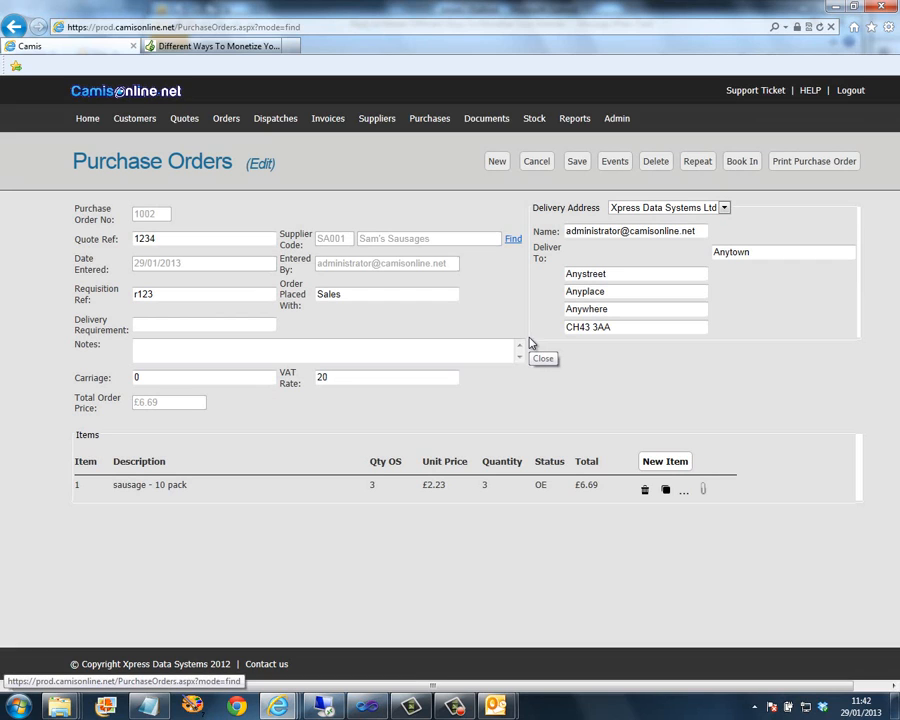
- Start a new purchase order with quote ref 1234 and requisition ref R123
left_click(497, 165)
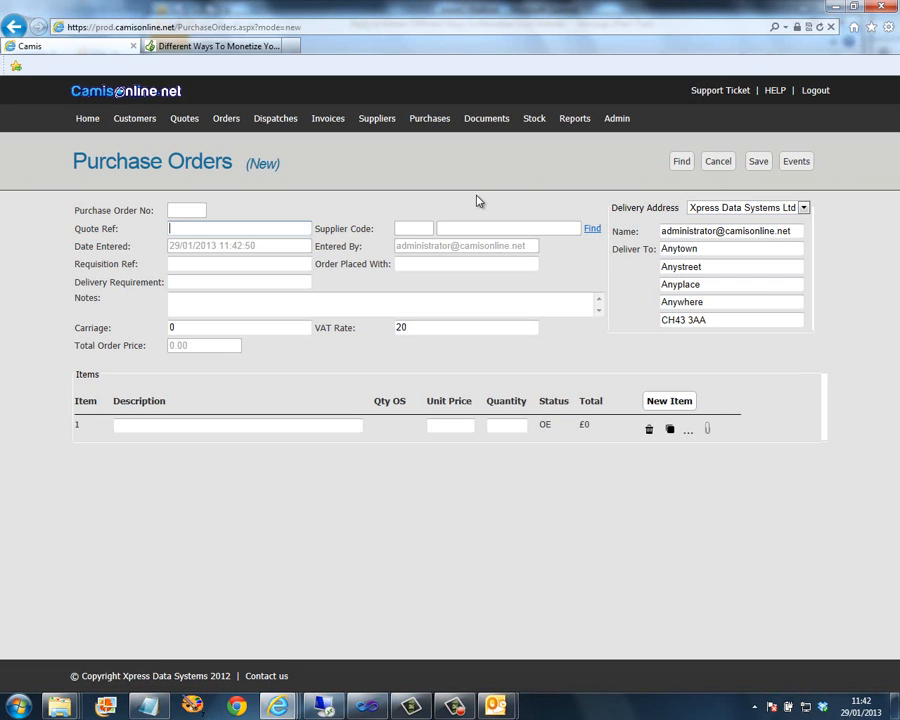
type("1234")
left_click(198, 264)
type("R")
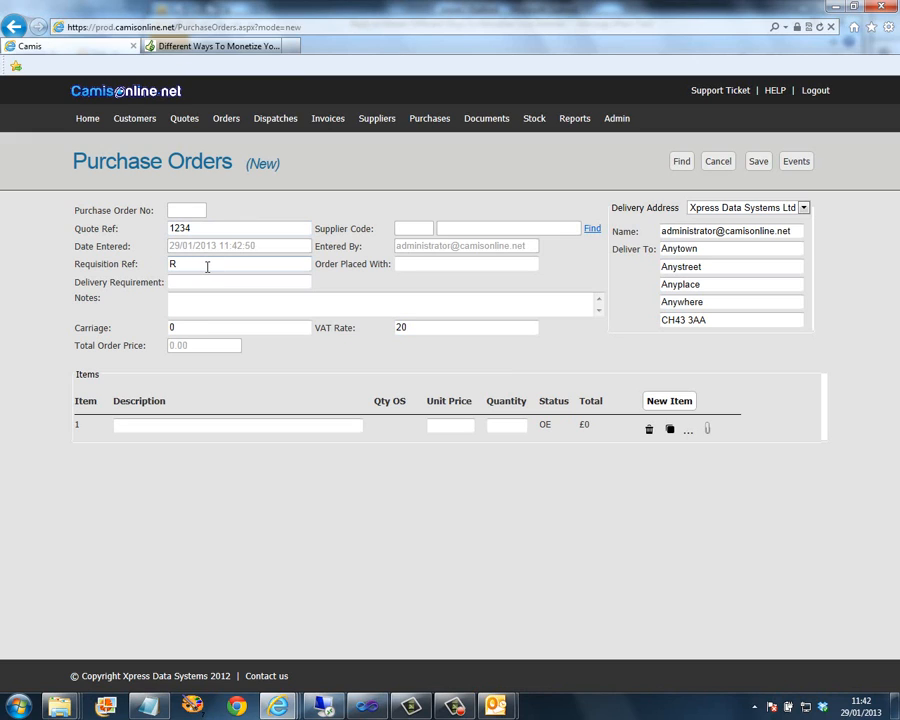
type("123")
- Search suppliers for 'peter' and set Peter's Pies (PE001) as the order's supplier
left_click(592, 229)
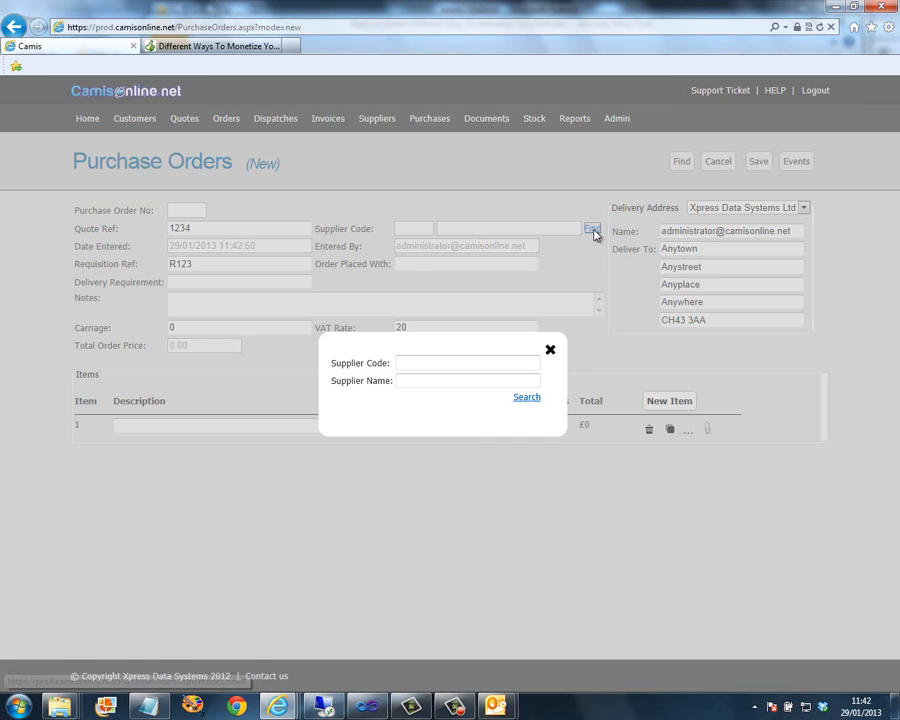
left_click(424, 382)
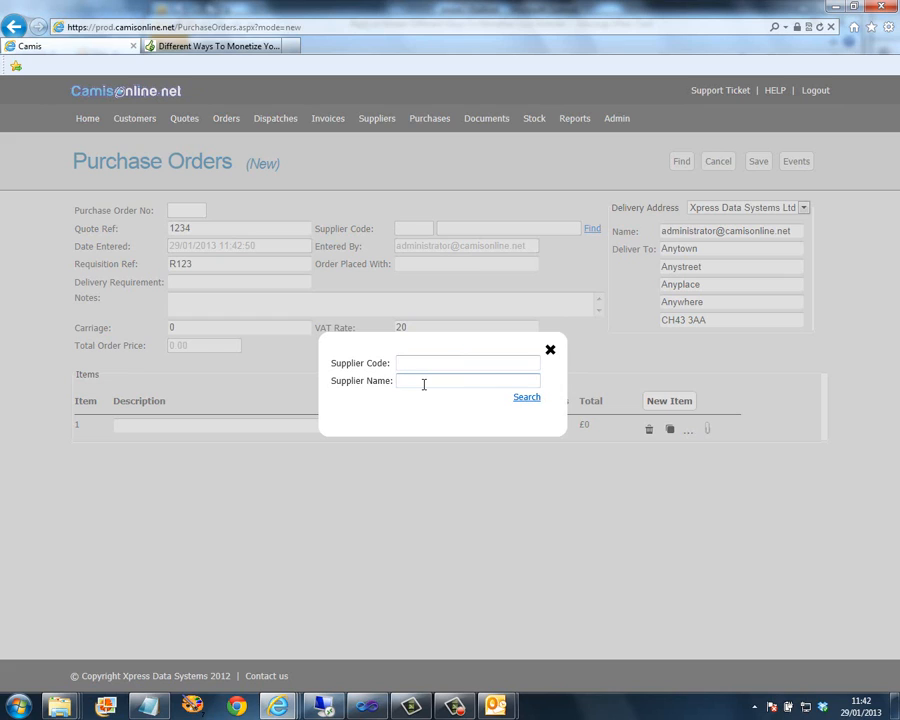
type("peter")
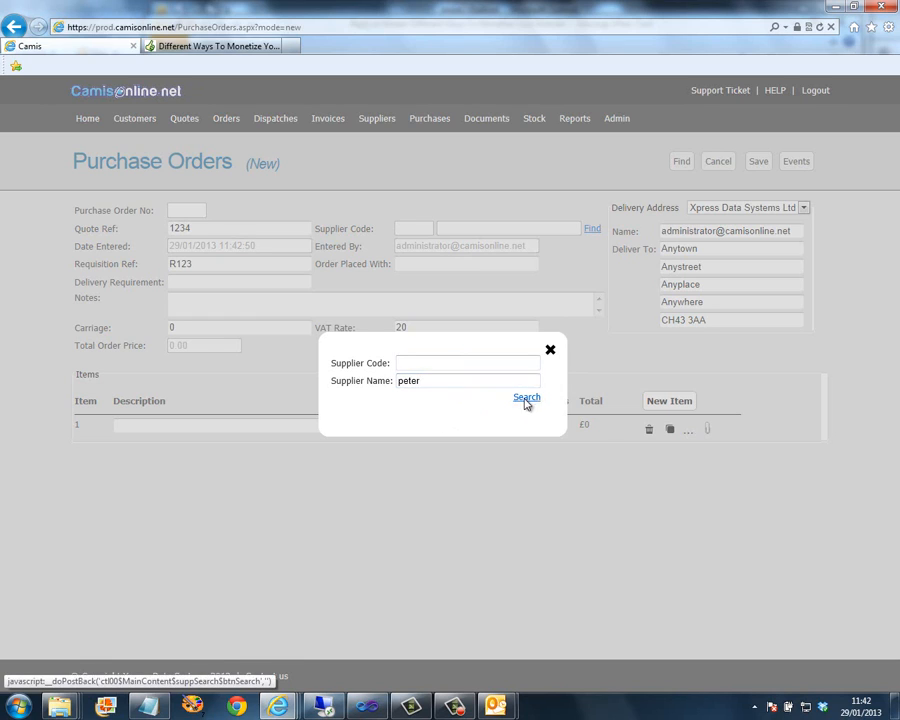
left_click(526, 398)
left_click(438, 441)
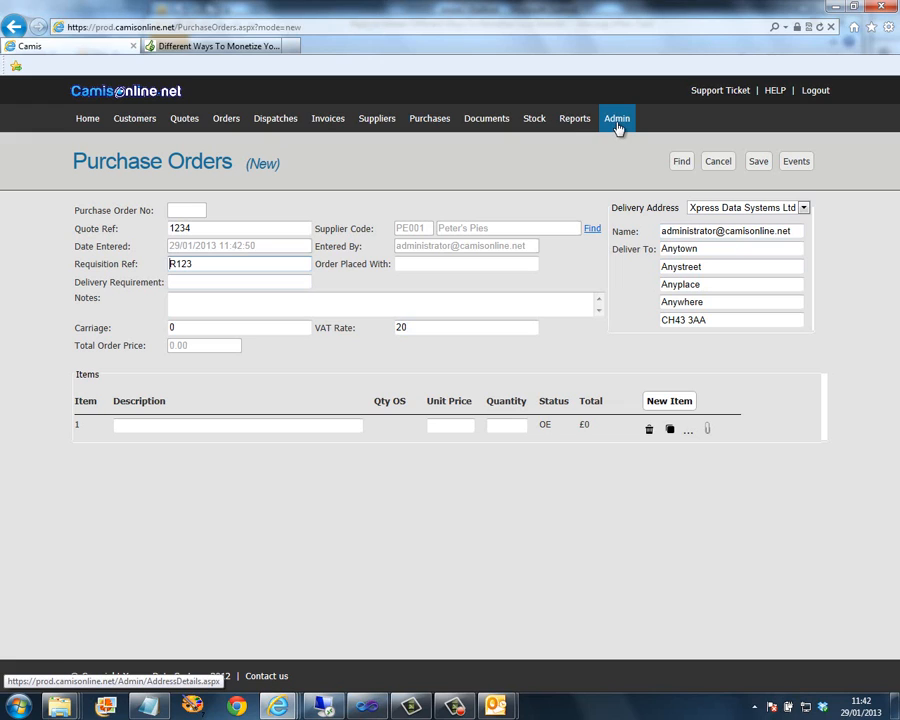
- Keep Xpress Data Systems Ltd as delivery address and add the first line: Pork Pie, 21 × 2
left_click(803, 209)
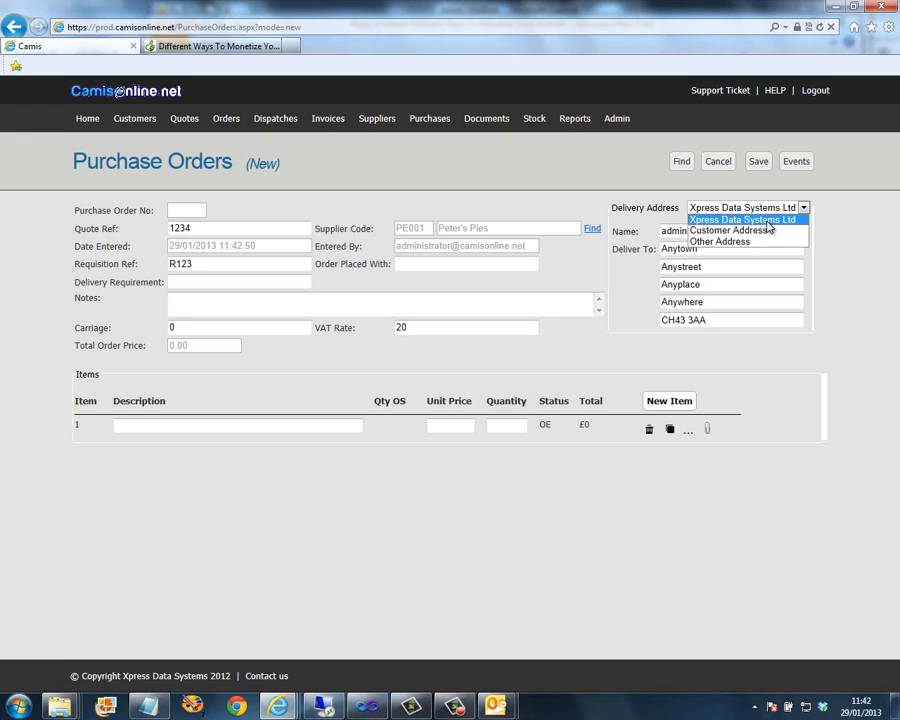
left_click(768, 221)
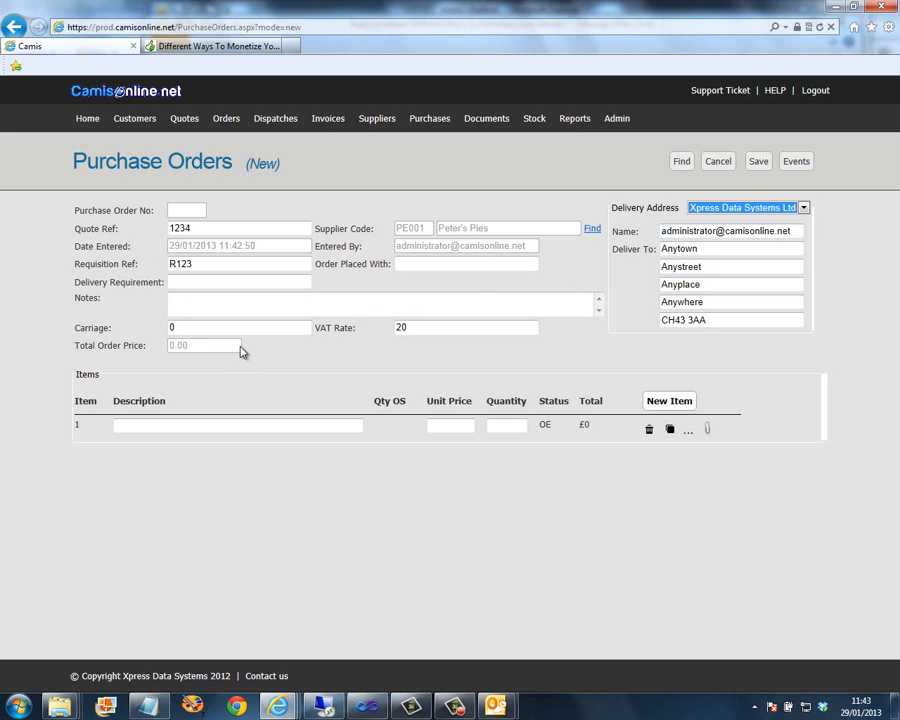
left_click(136, 429)
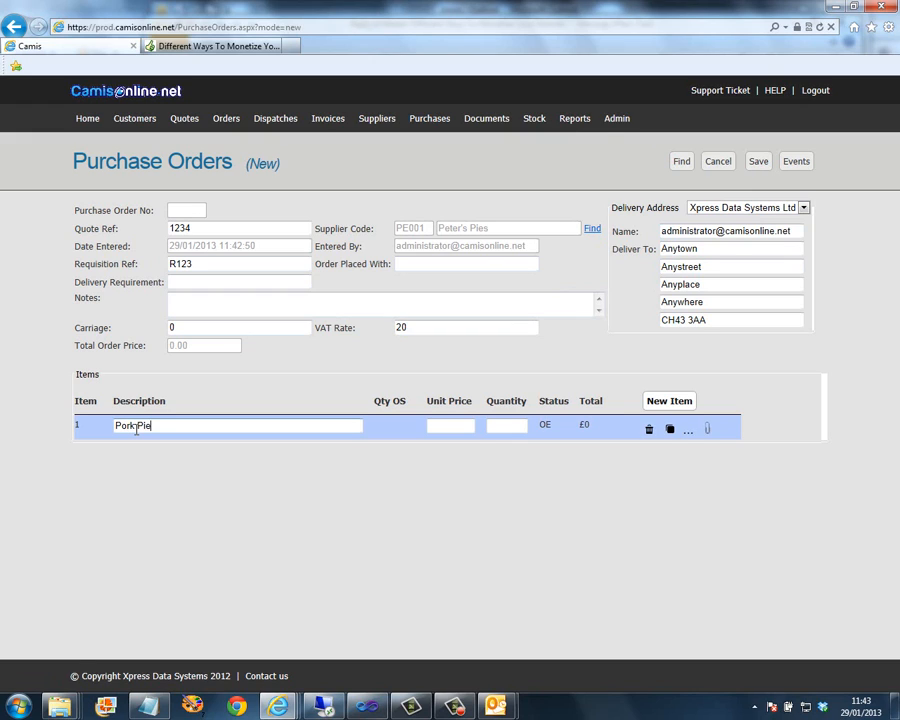
key("Tab")
type("2")
key("Tab")
left_click(136, 428)
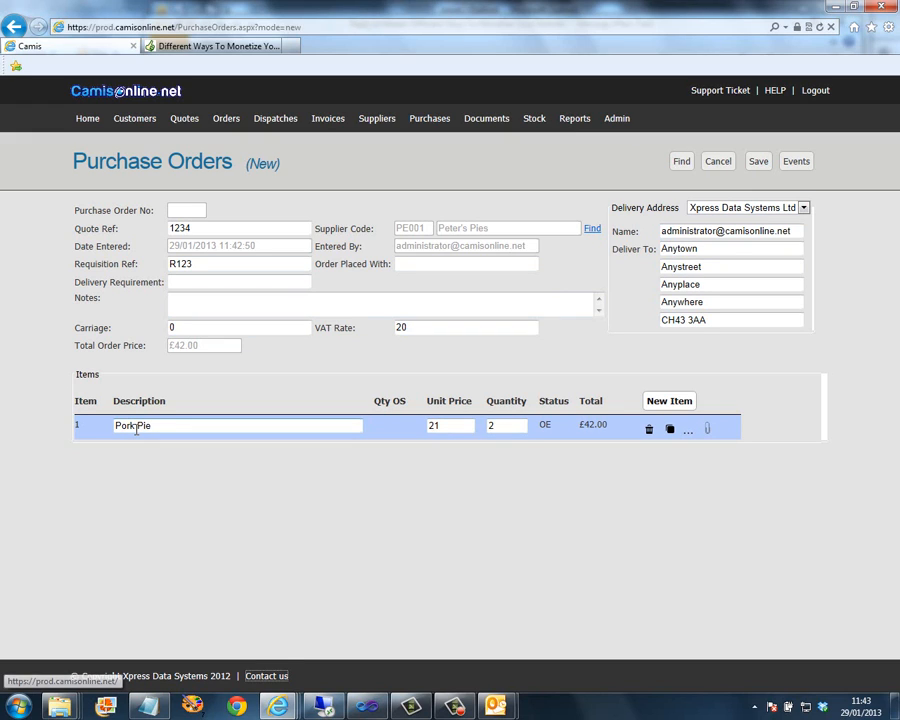
- Add a second line, Large Pork Pie Pack, priced 2 with quantity 3
left_click(672, 402)
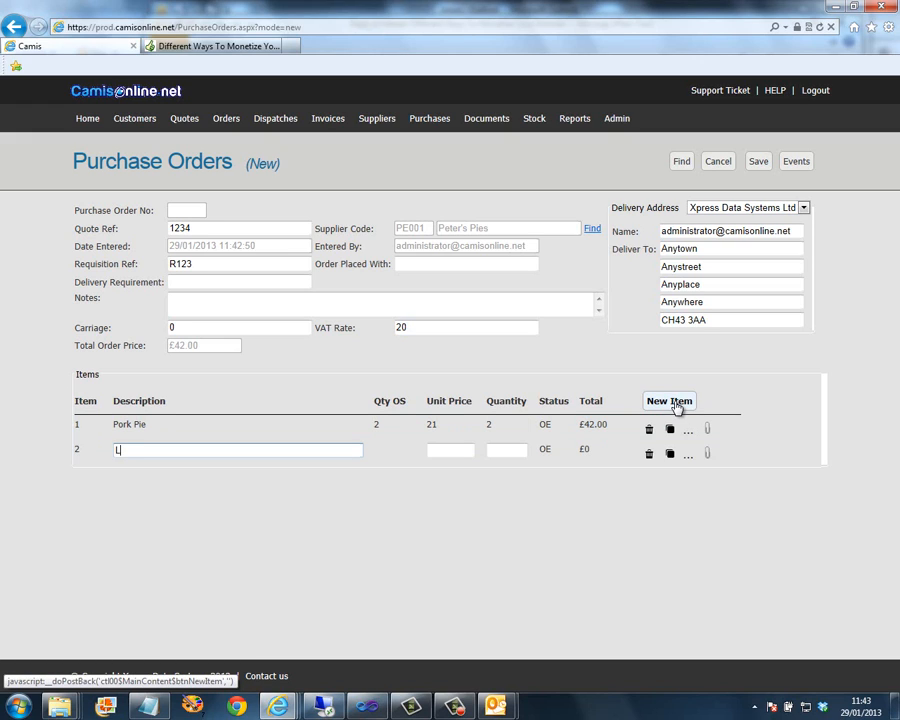
type("Large Pork Pie Pack")
key("Tab")
type("2")
key("Tab")
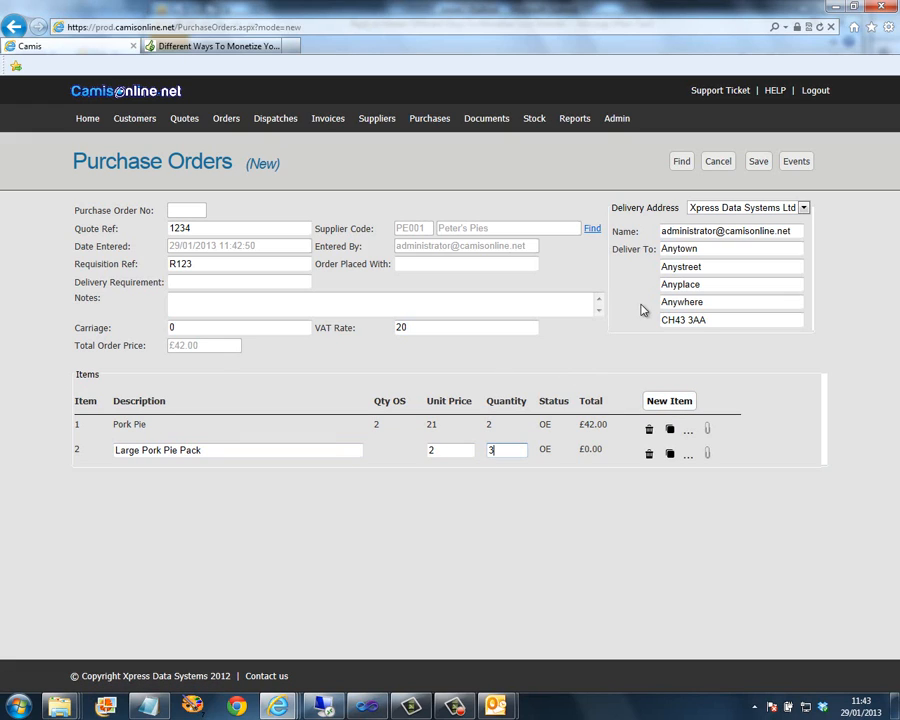
- Fill in Order Placed With after the missing-field warning and save the order as 1003, totalling £48.00
left_click(758, 166)
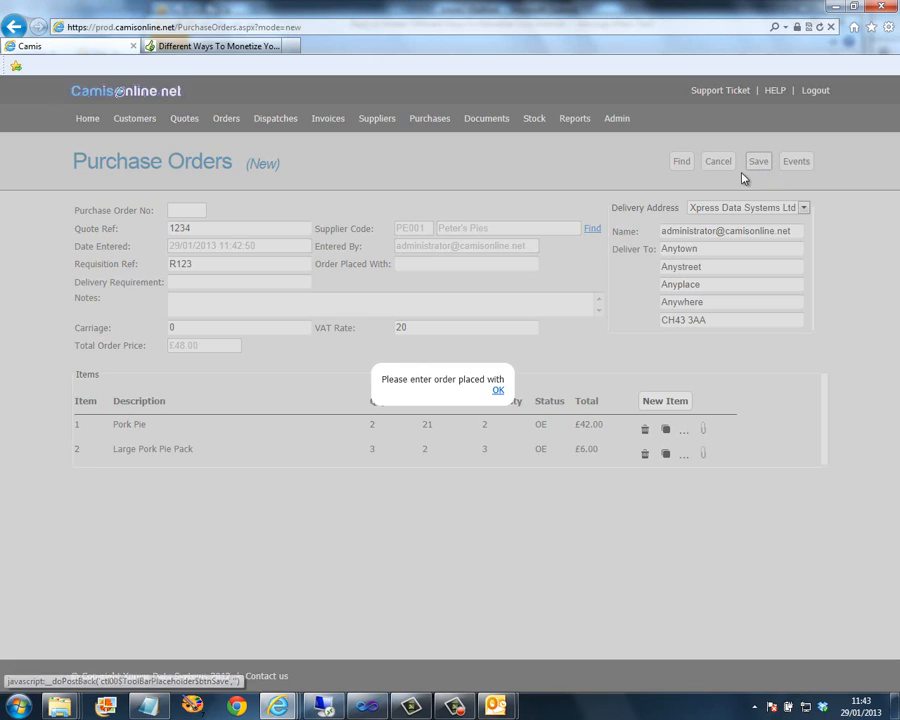
left_click(498, 392)
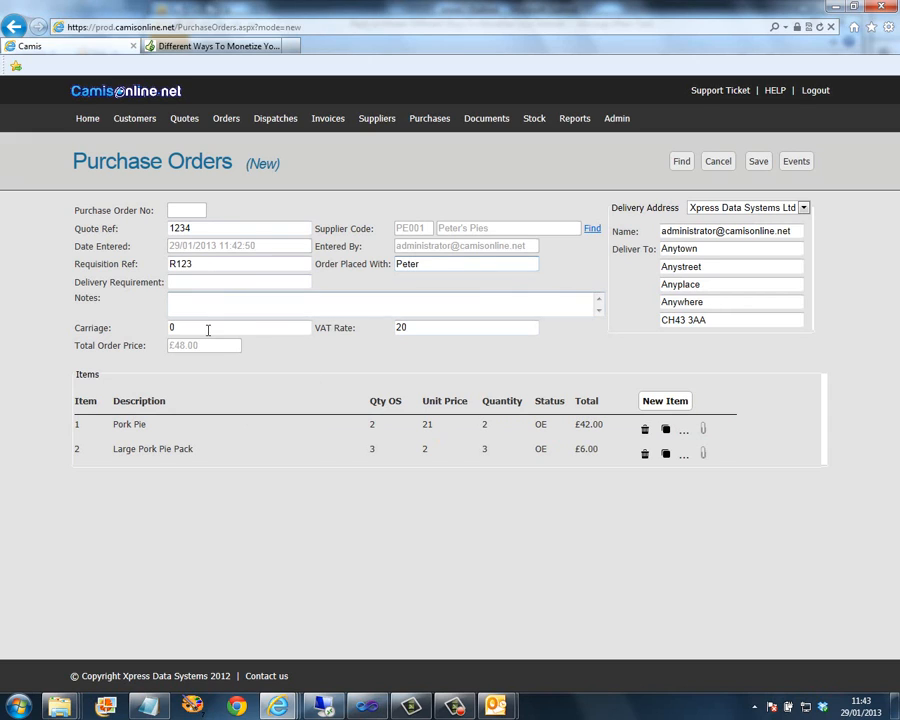
left_click(758, 162)
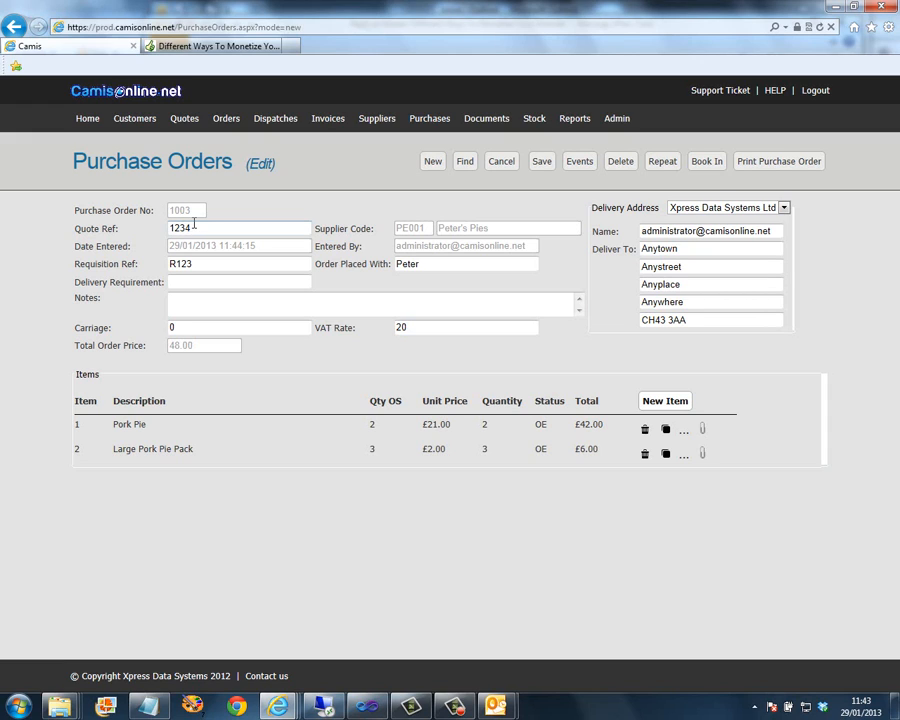
- Export purchase order 1003 as Purchase Order.pdf, view it, then close the viewer and report window
left_click(779, 163)
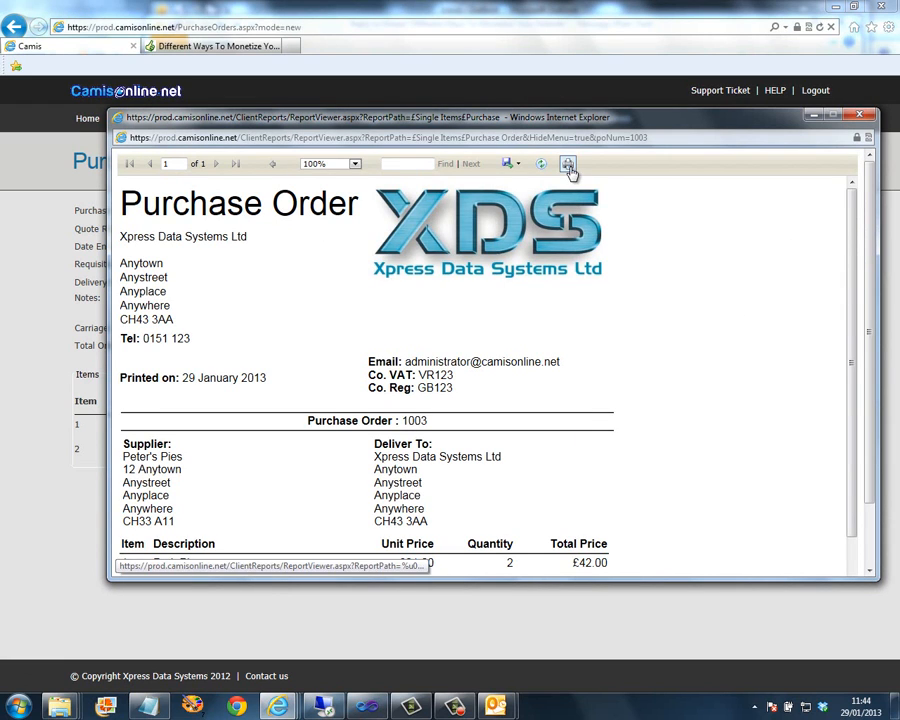
left_click(514, 163)
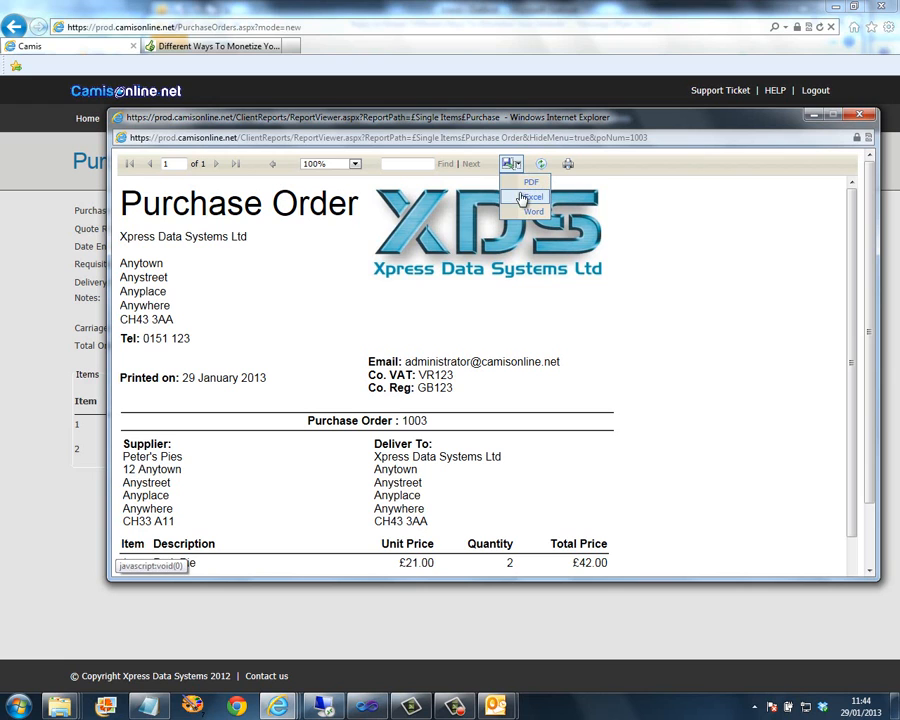
left_click(526, 184)
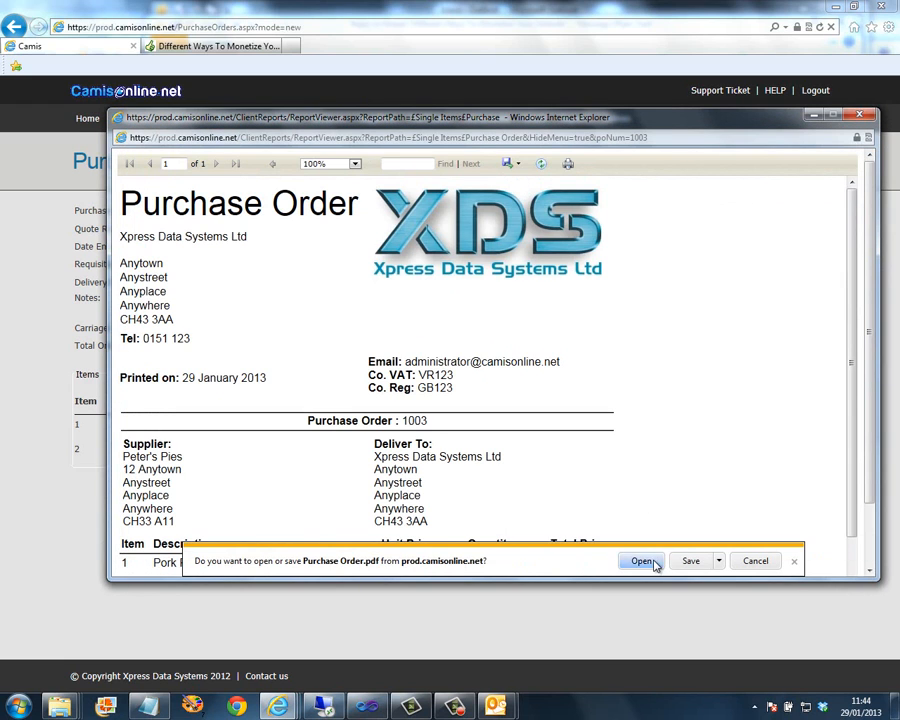
left_click(654, 564)
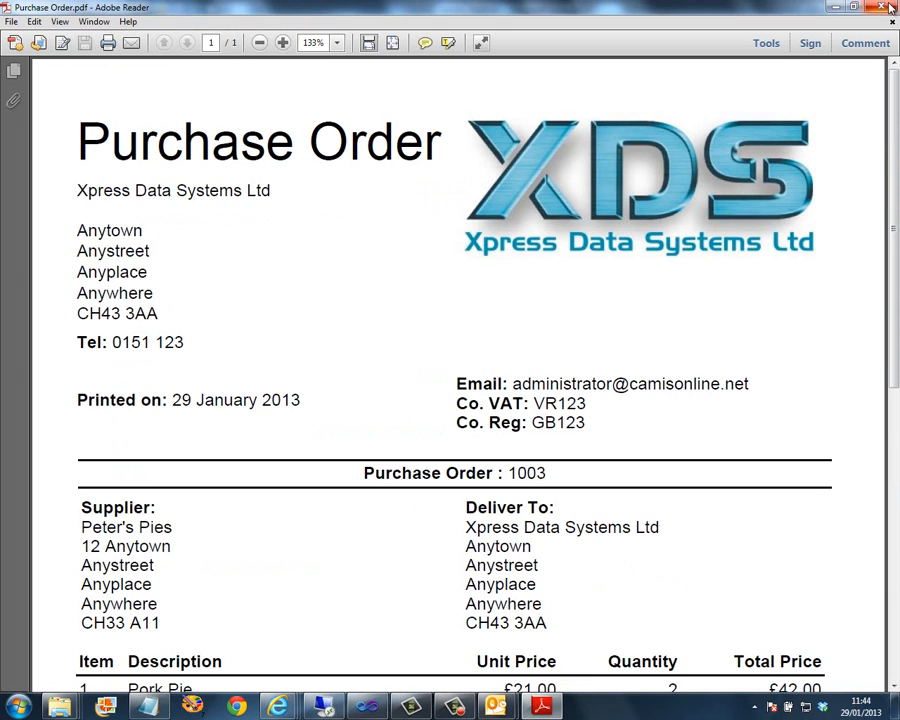
left_click(888, 8)
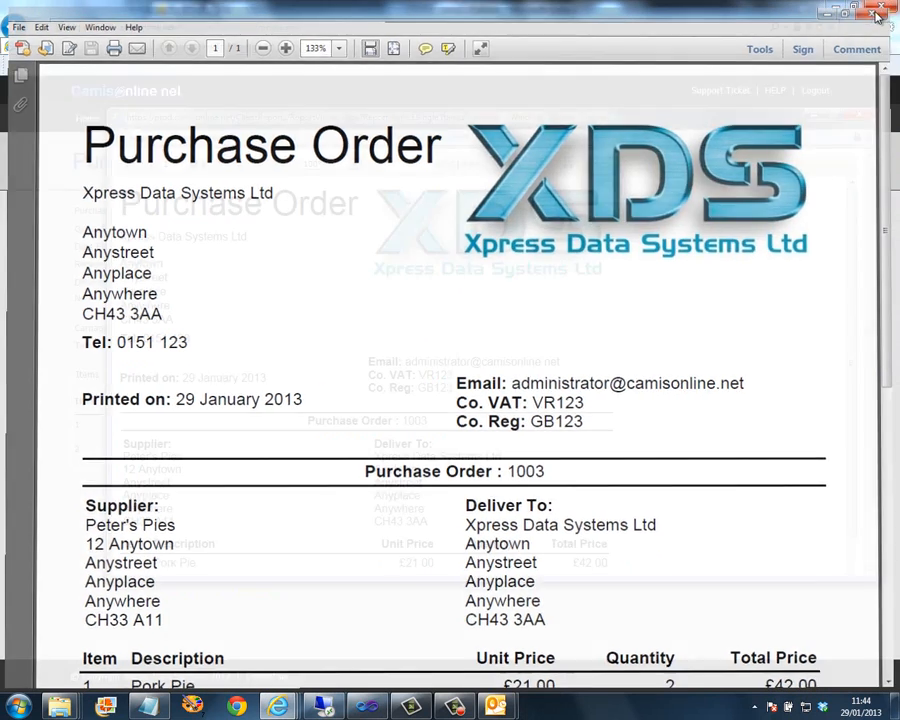
left_click(856, 118)
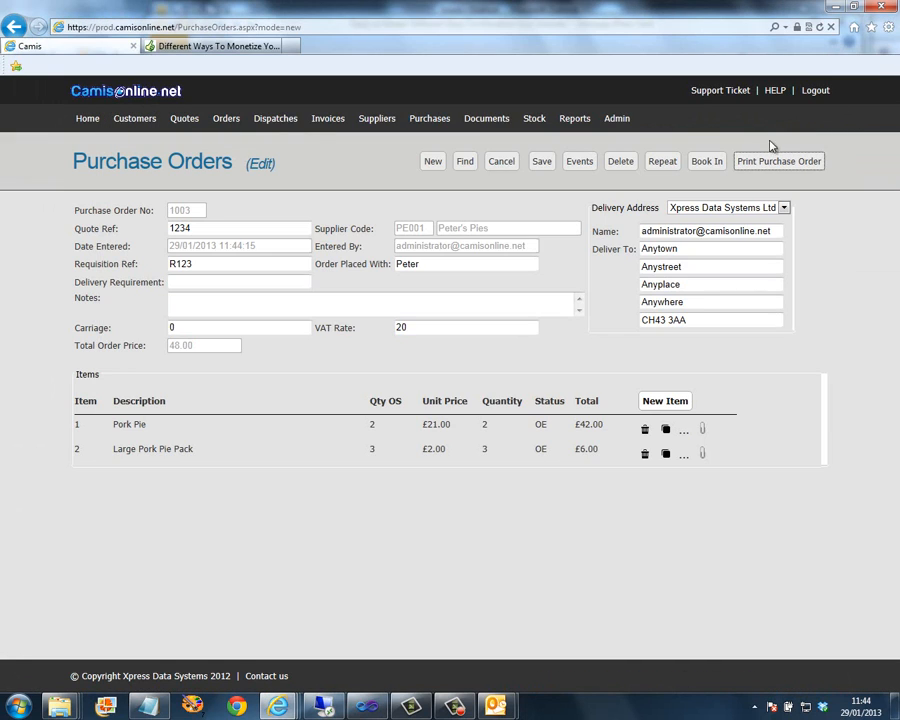
- Book in 1 Pork Pie and 2 Large Pork Pie Packs against order 1003
left_click(706, 162)
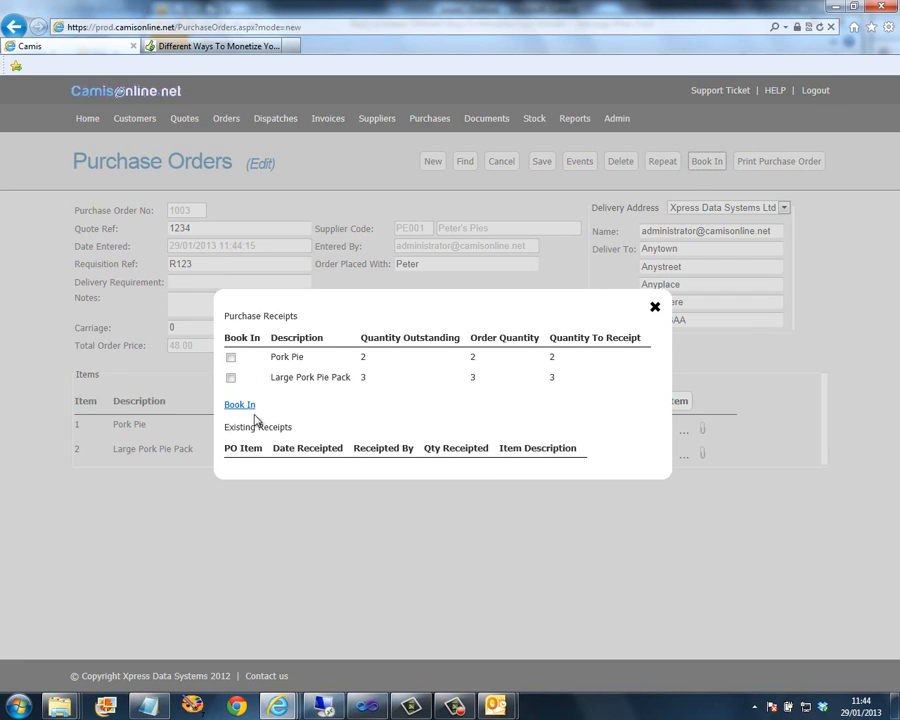
left_click(232, 359)
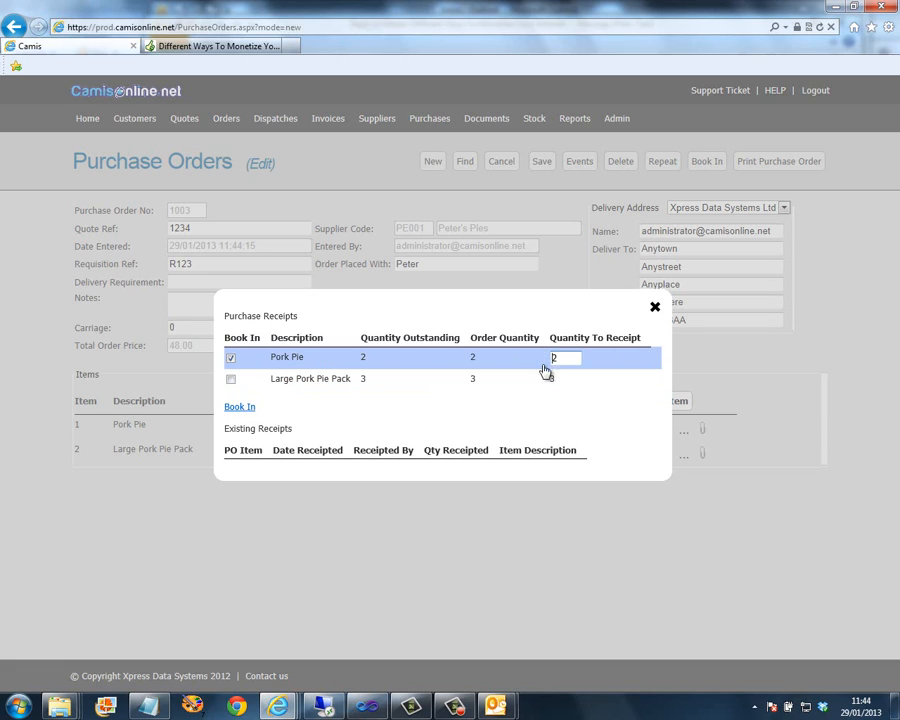
left_click_drag(563, 357, 540, 361)
type("1")
left_click(232, 380)
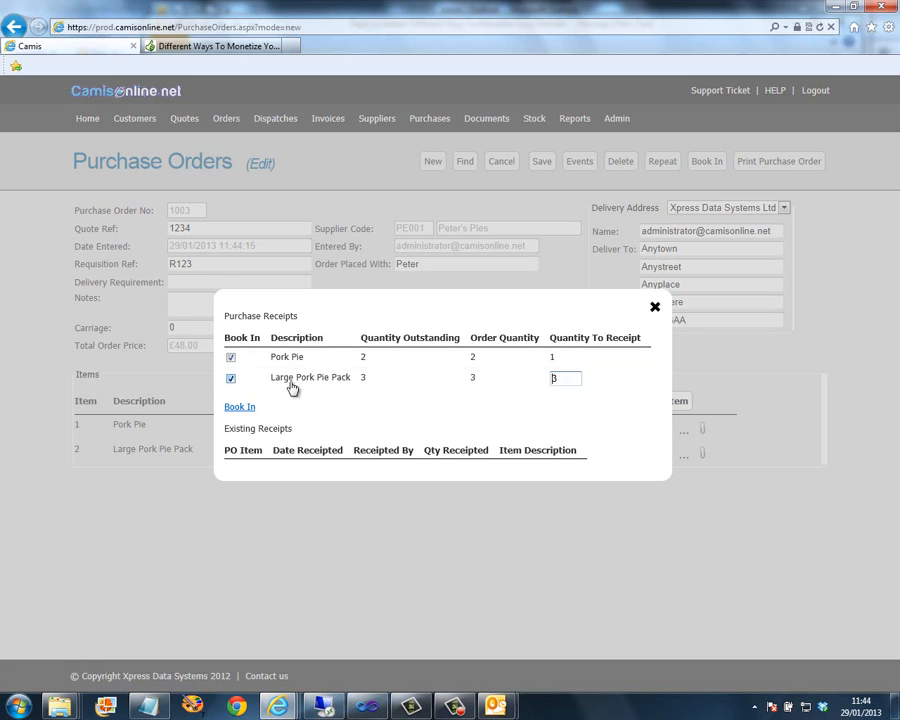
left_click_drag(566, 378, 514, 377)
left_click(241, 408)
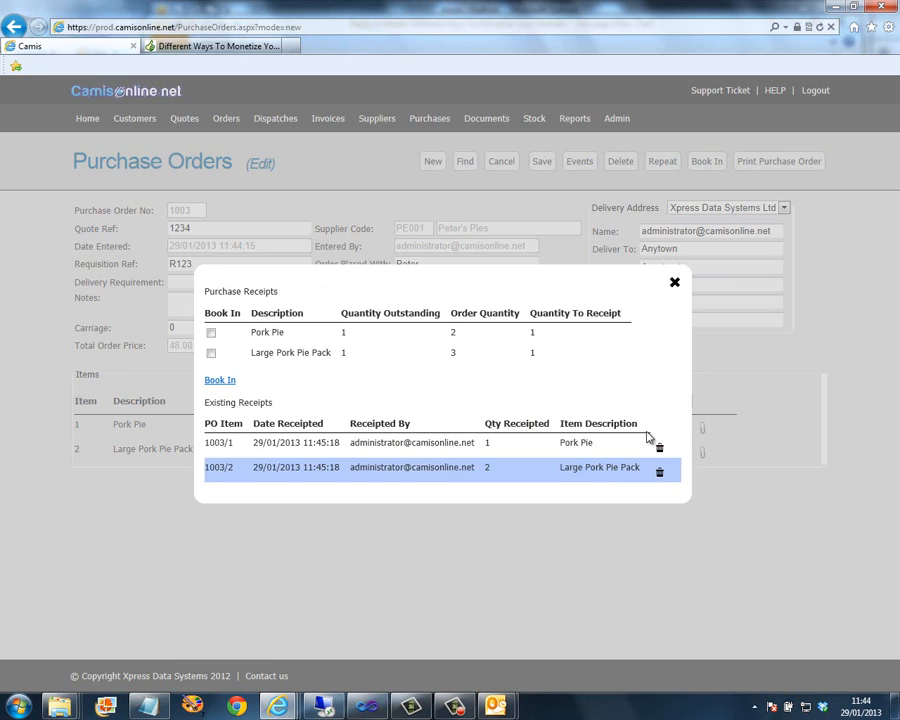
left_click(675, 283)
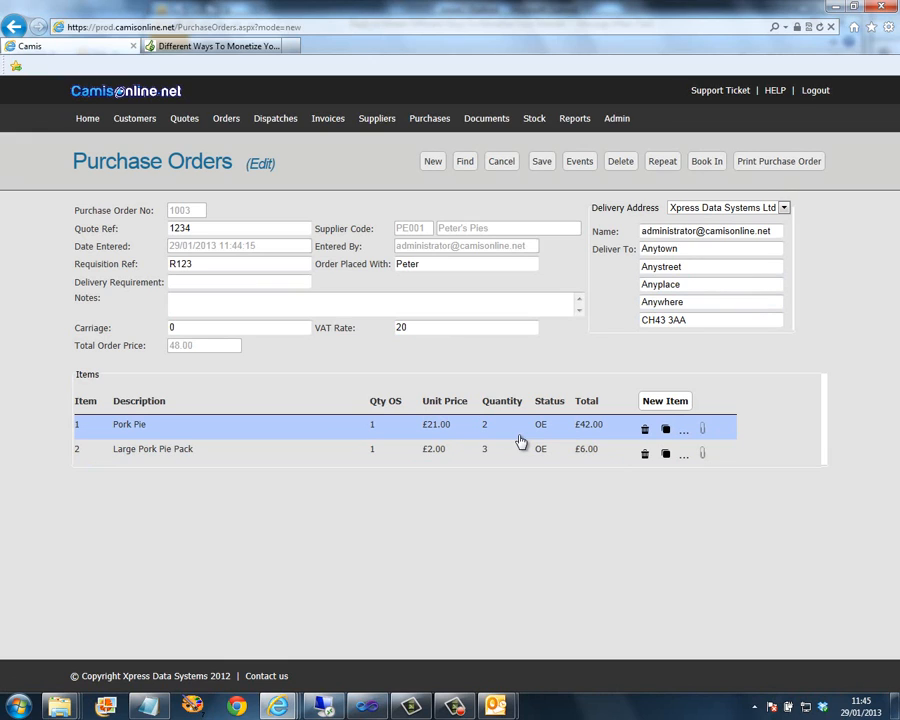
- Repeat the order as a new purchase order, check the Large Pork Pie Pack line, and save it as 1004
left_click(666, 165)
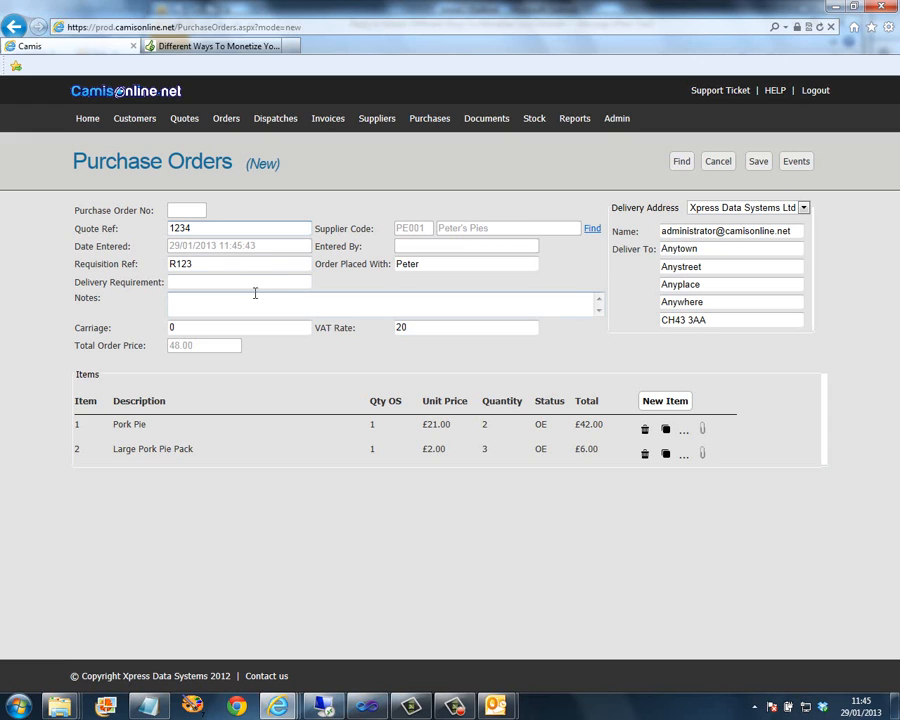
left_click(198, 462)
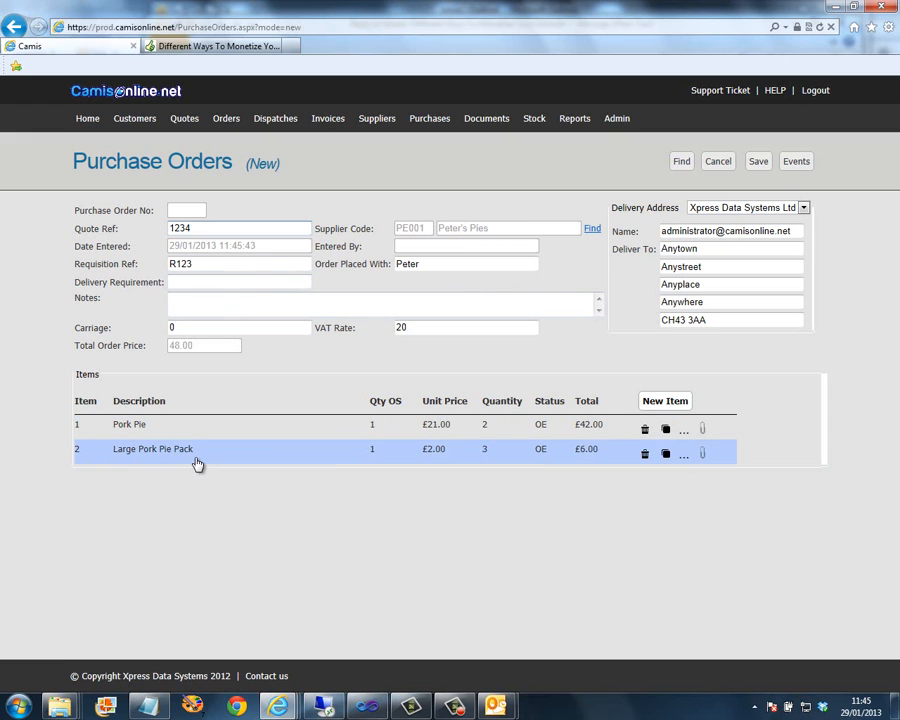
left_click(758, 163)
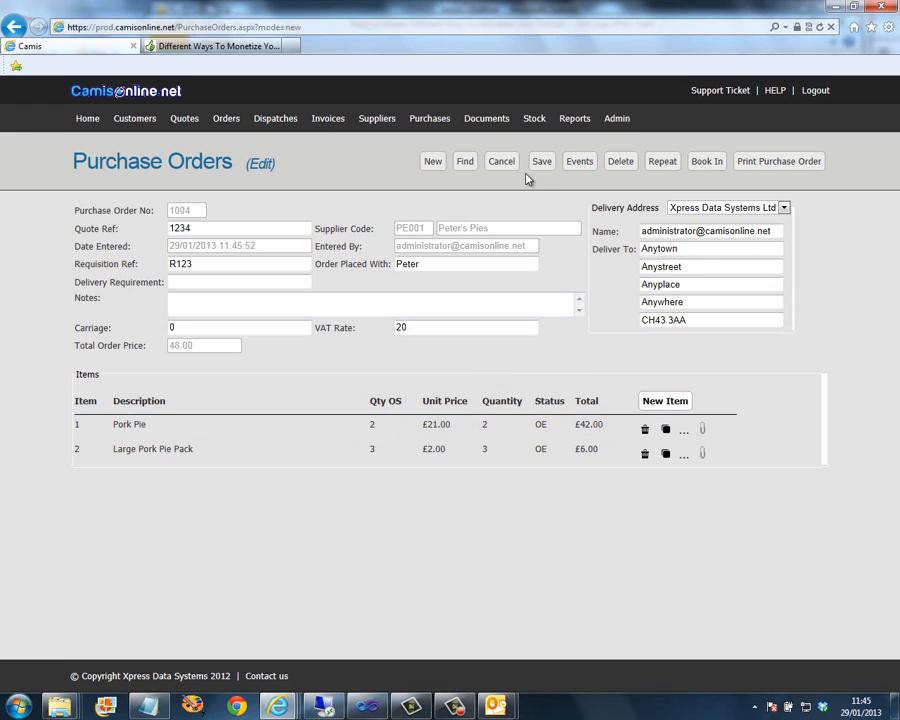
- Add a Visit event with the contact and the note 'Customer called to change their order'
left_click(578, 163)
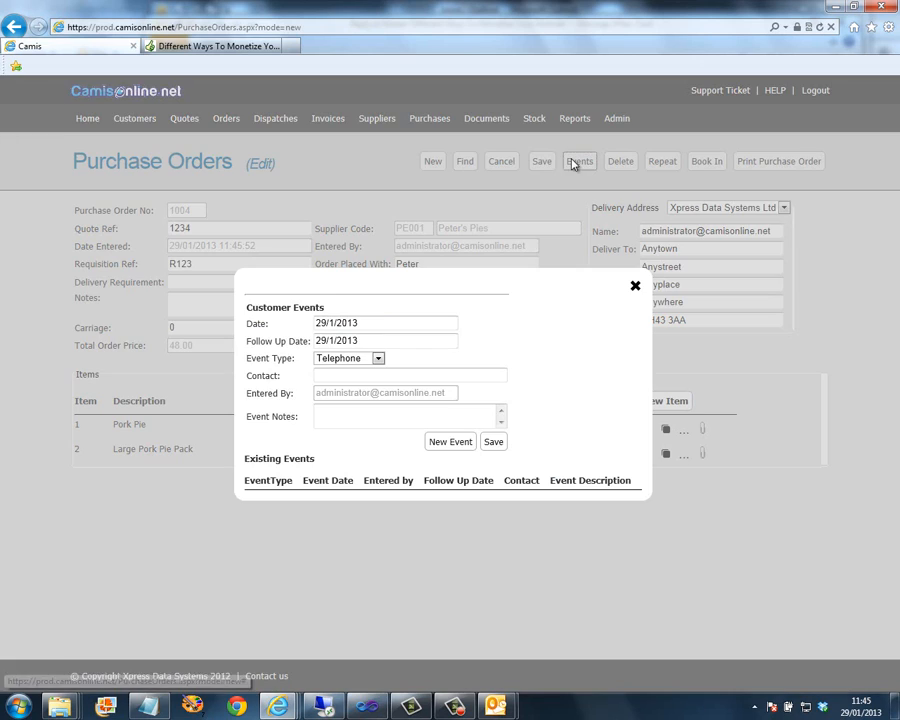
left_click(378, 359)
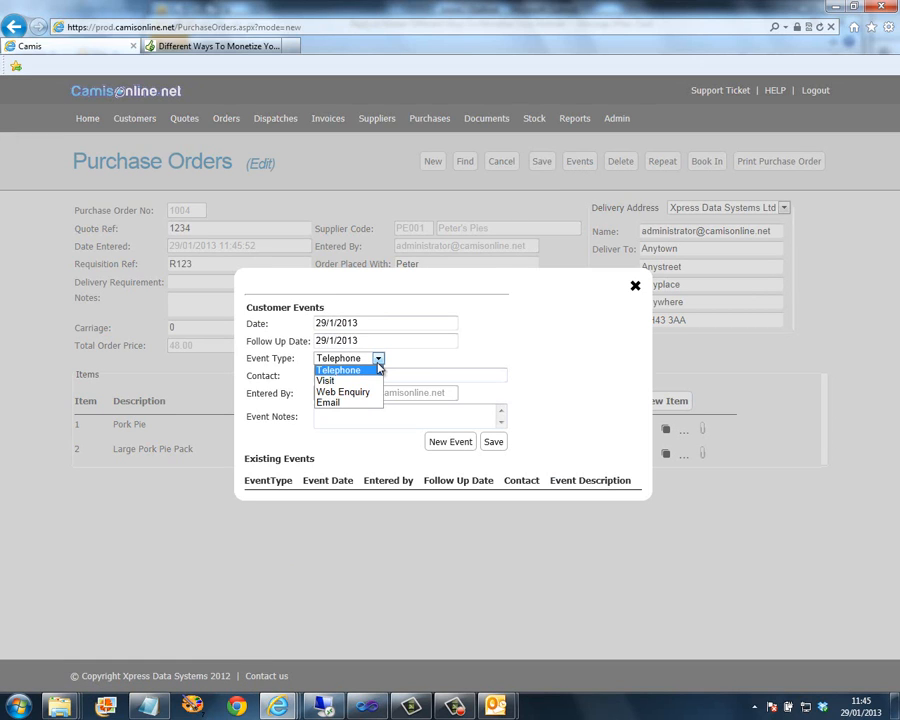
left_click(330, 381)
left_click(330, 376)
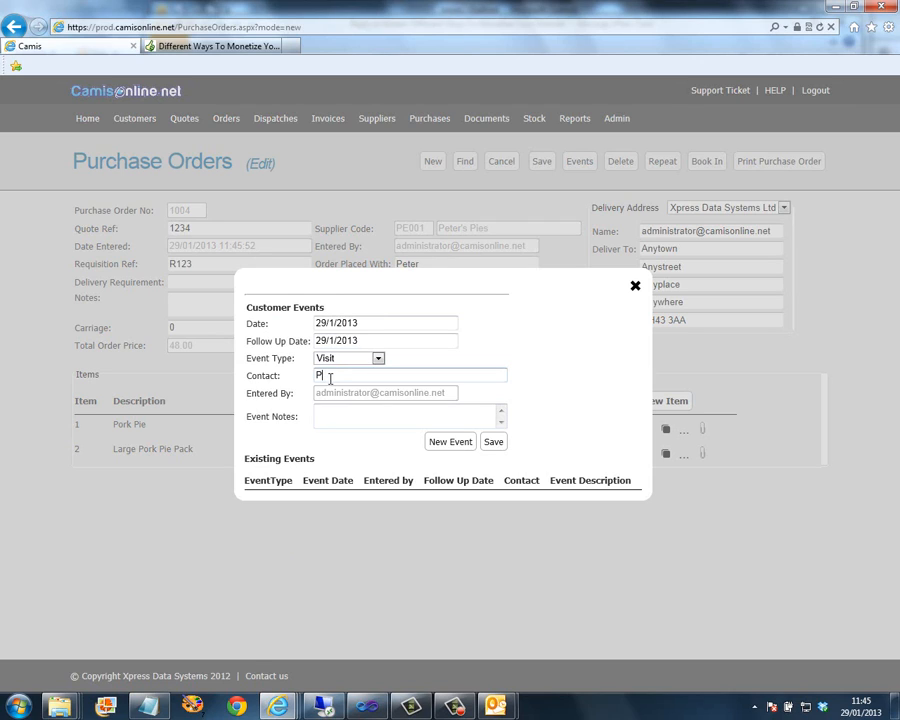
key("Tab")
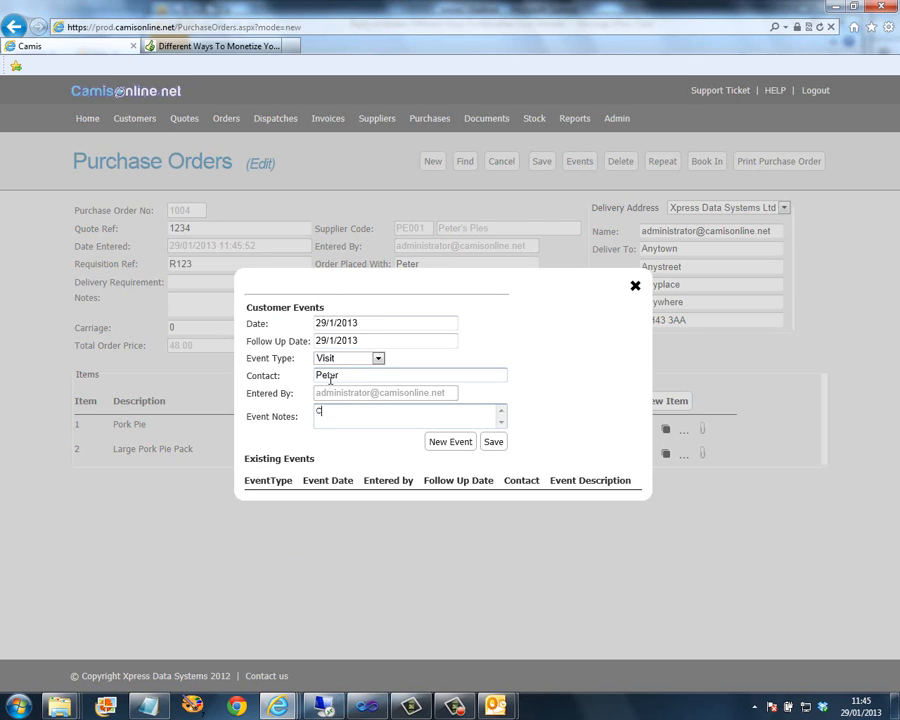
type("Customer called to change")
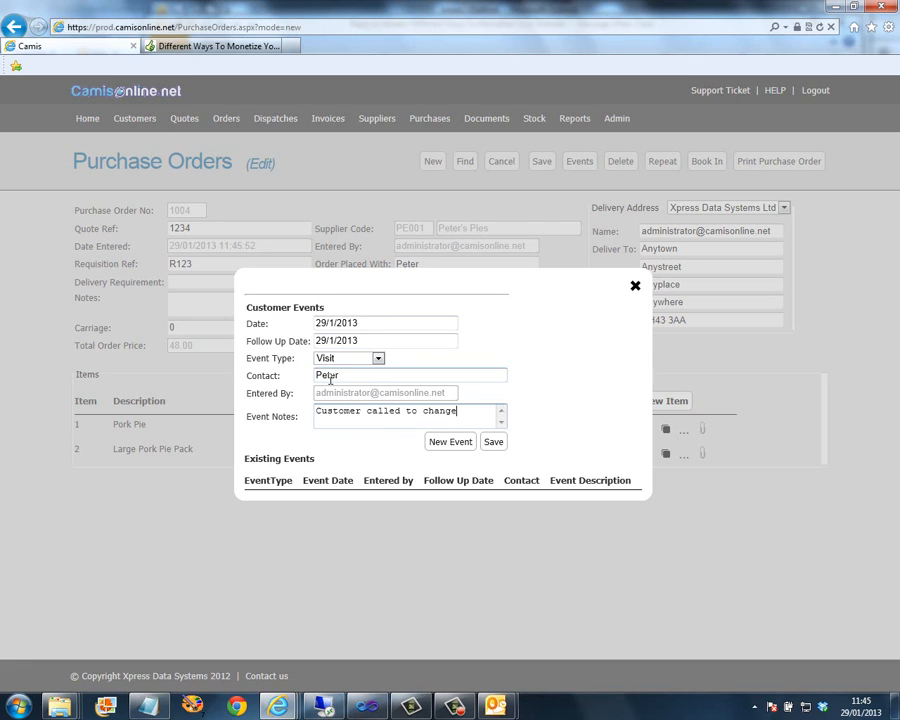
type(" their order.")
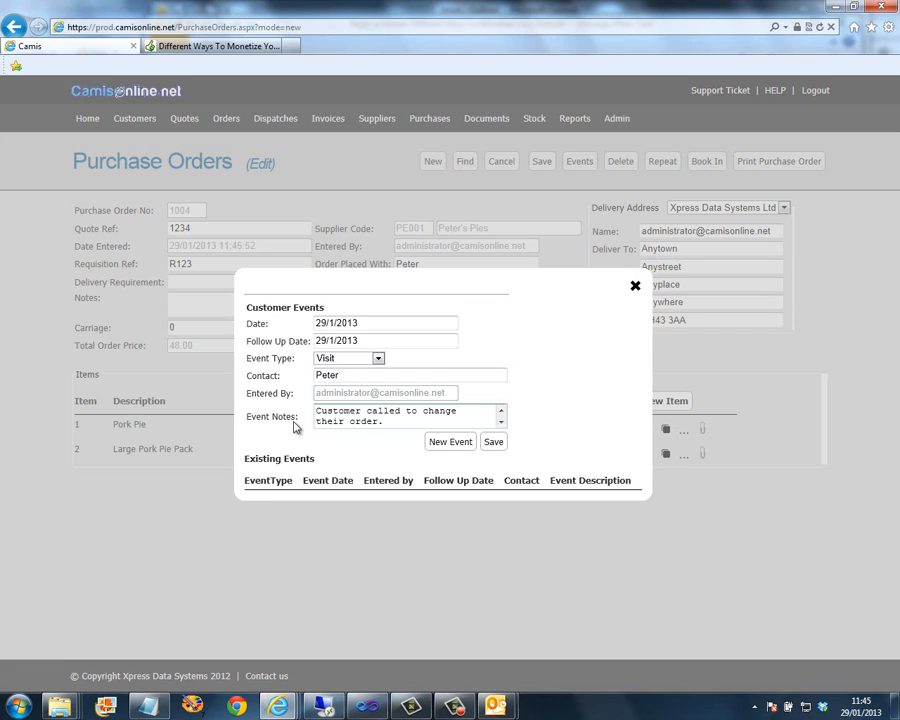
left_click(502, 447)
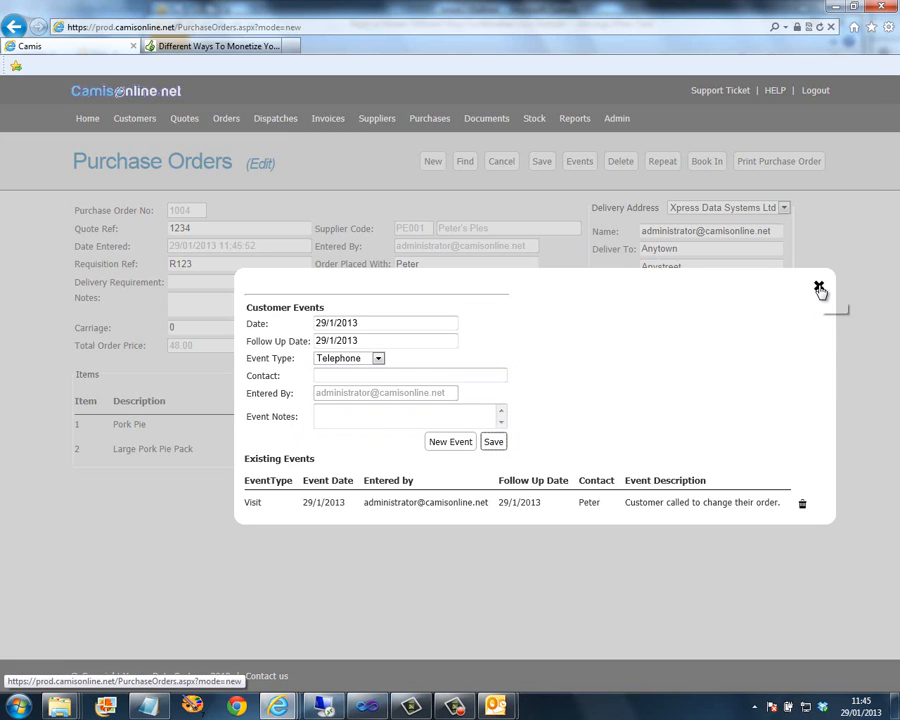
left_click(820, 290)
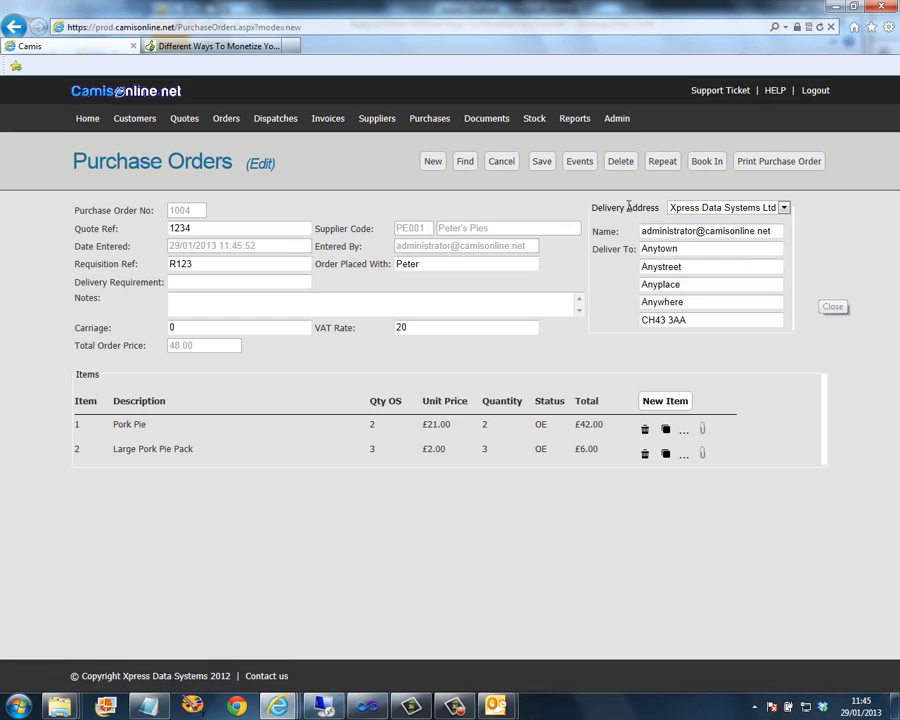
- Give the Pork Pie line the Purchase cost centre linked to sales order 1001, item 1, and save
left_click(540, 164)
left_click(685, 438)
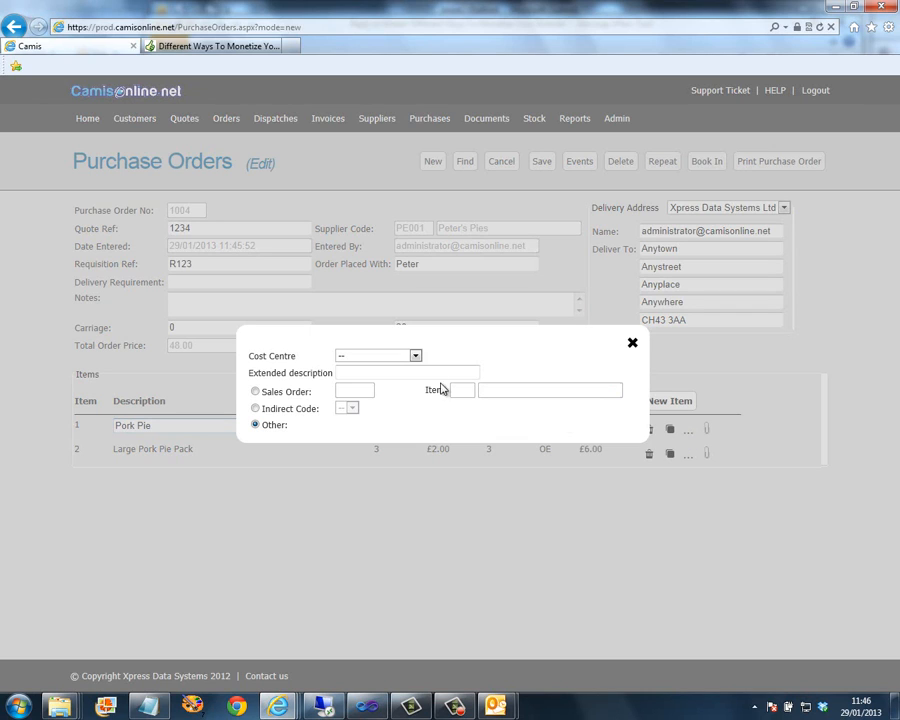
left_click(416, 357)
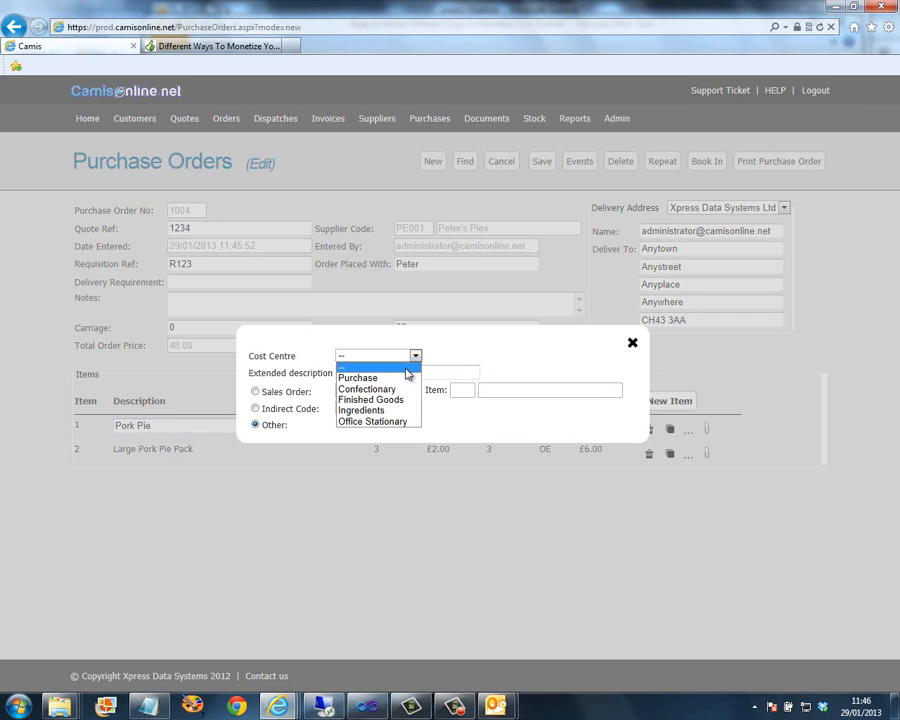
left_click(405, 380)
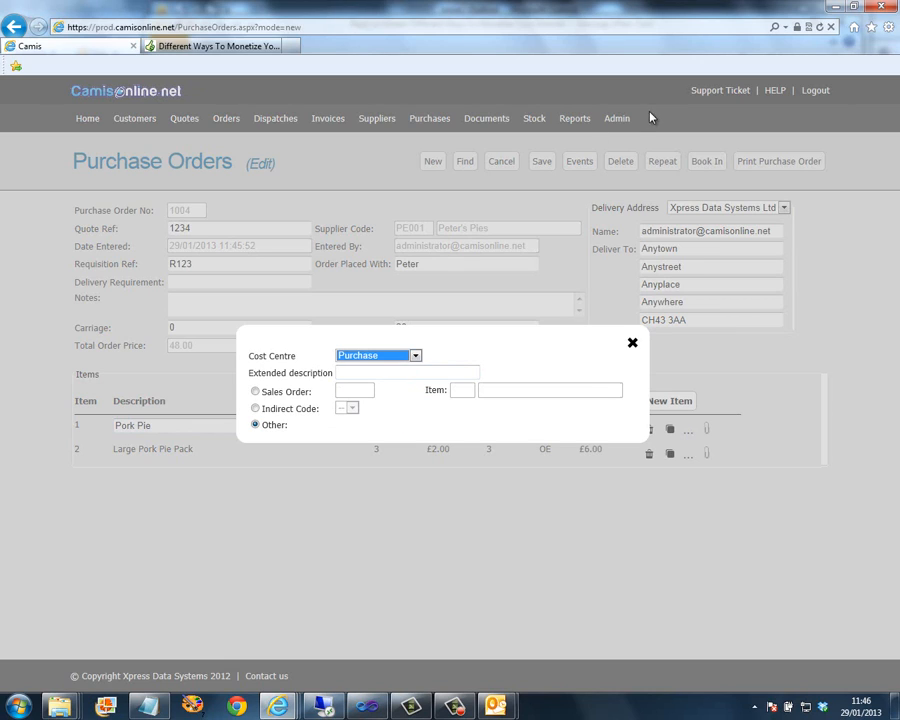
left_click(295, 398)
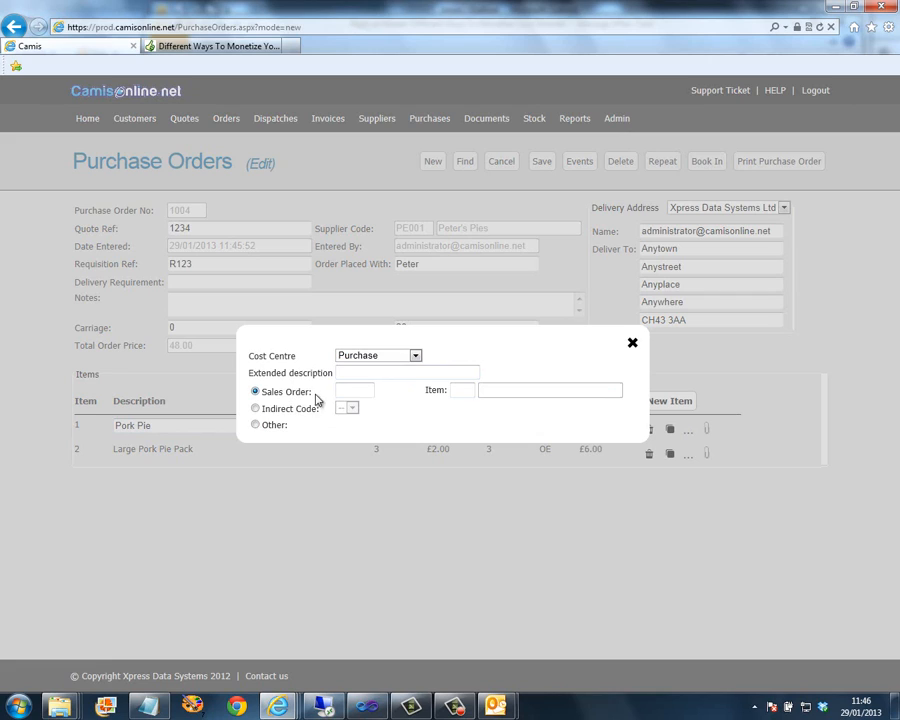
left_click(356, 391)
type("1001")
key("Tab")
type("1")
key("Tab")
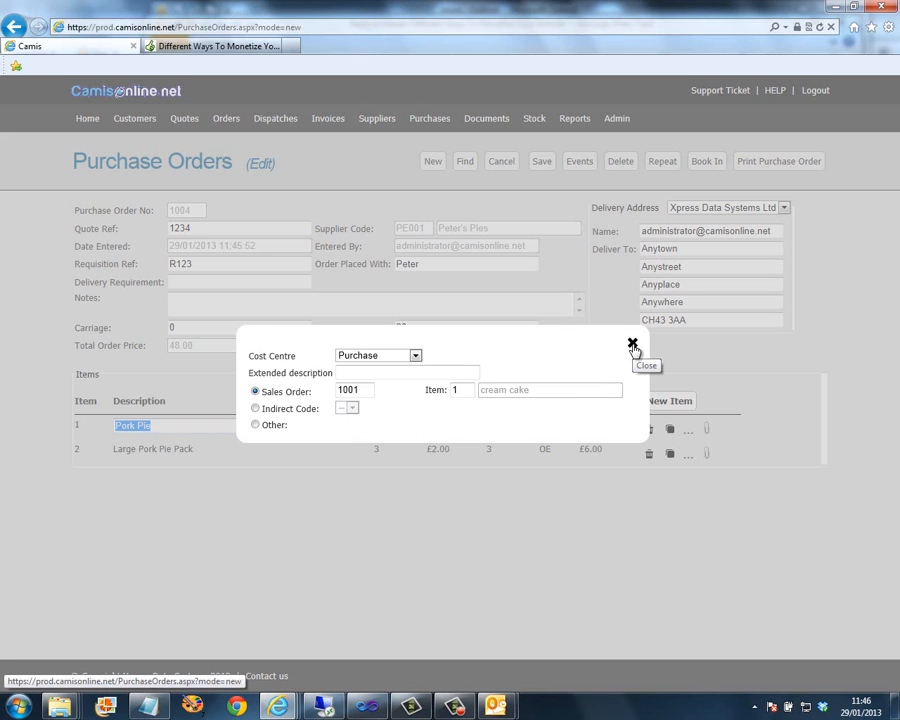
left_click(633, 345)
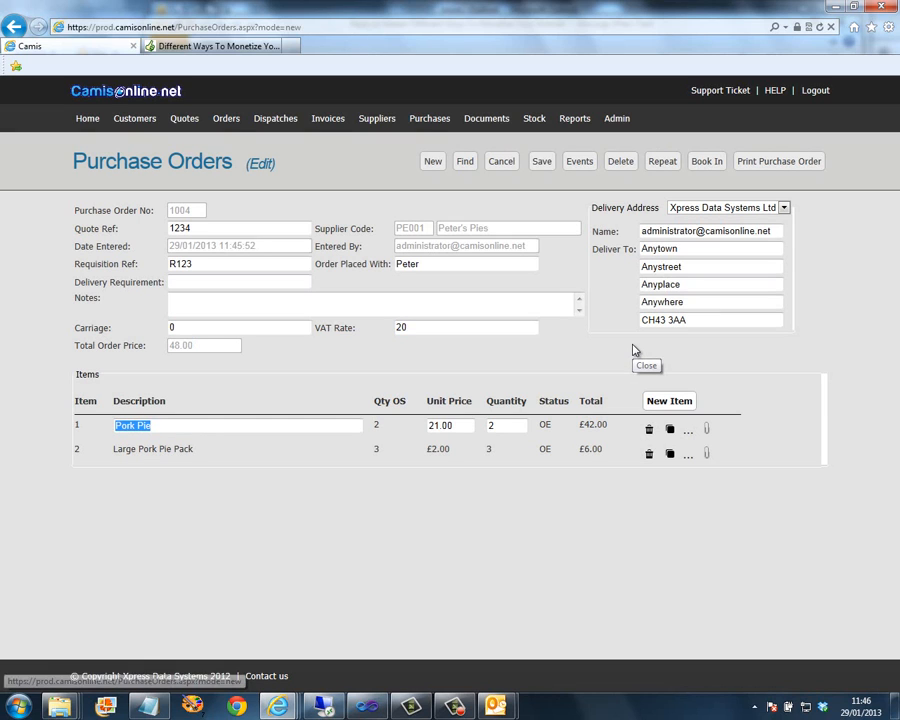
left_click(541, 162)
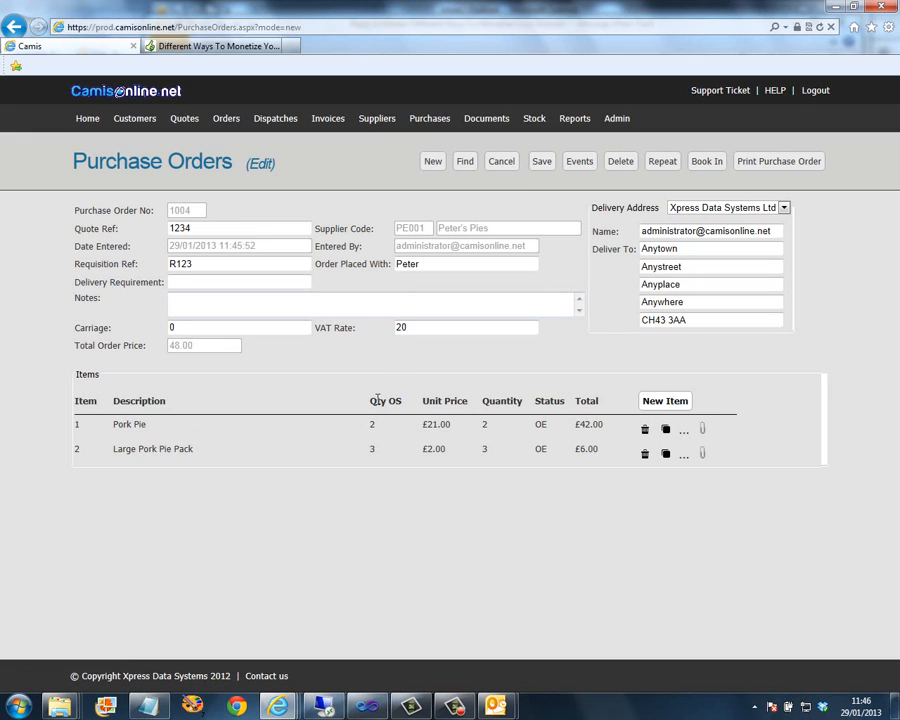